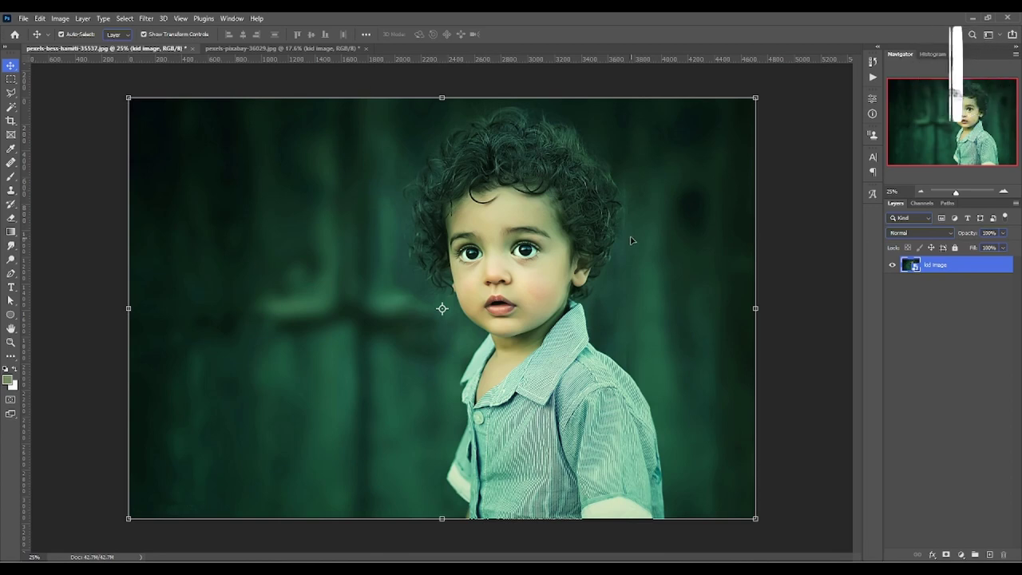
Return to the boy portrait and add a Curves adjustment layer above 'kid image'
{"action": "left_click", "coordinate": [230, 48]}
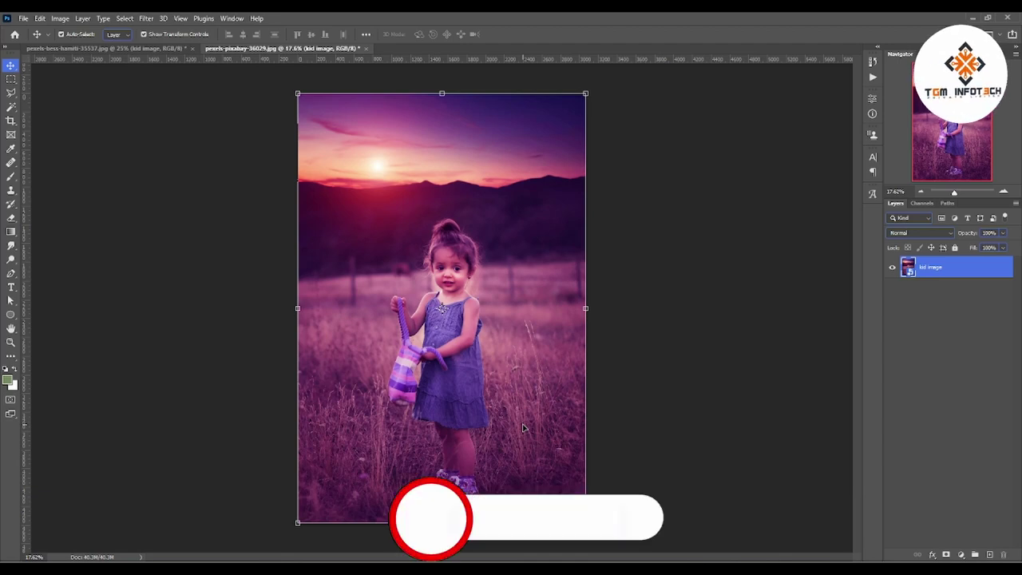
{"action": "left_click", "coordinate": [107, 49]}
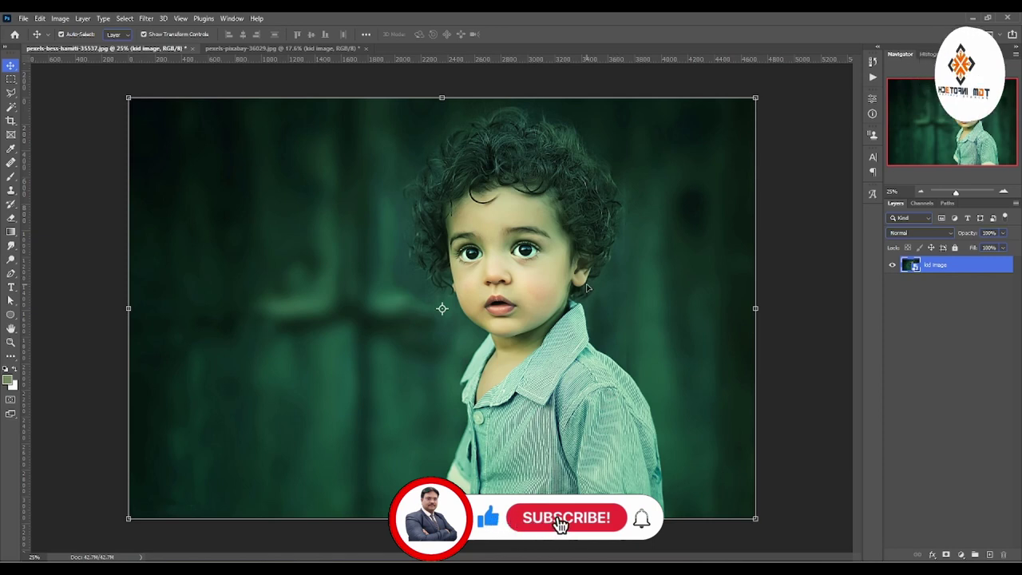
{"action": "left_click", "coordinate": [961, 554]}
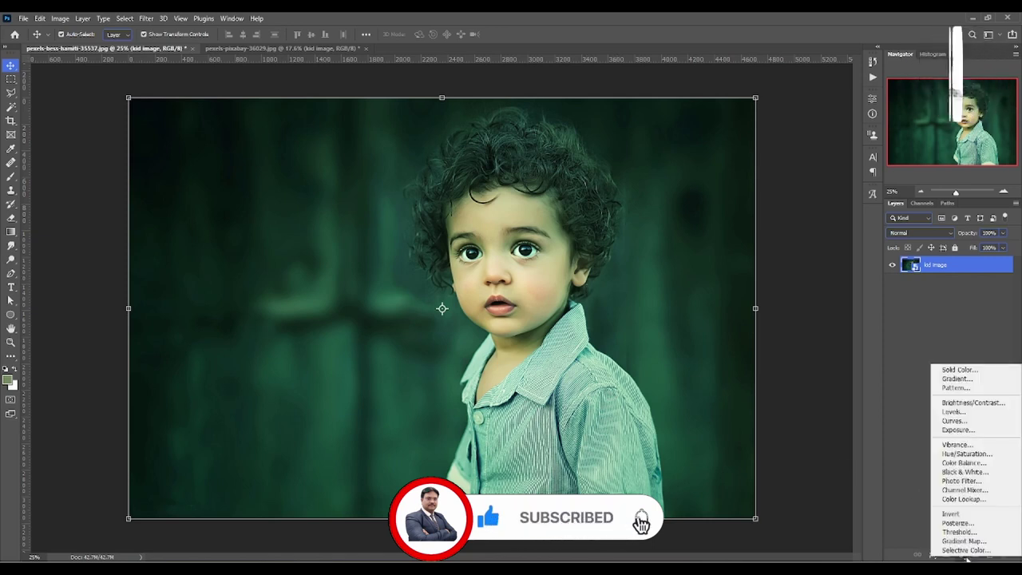
{"action": "left_click", "coordinate": [955, 420]}
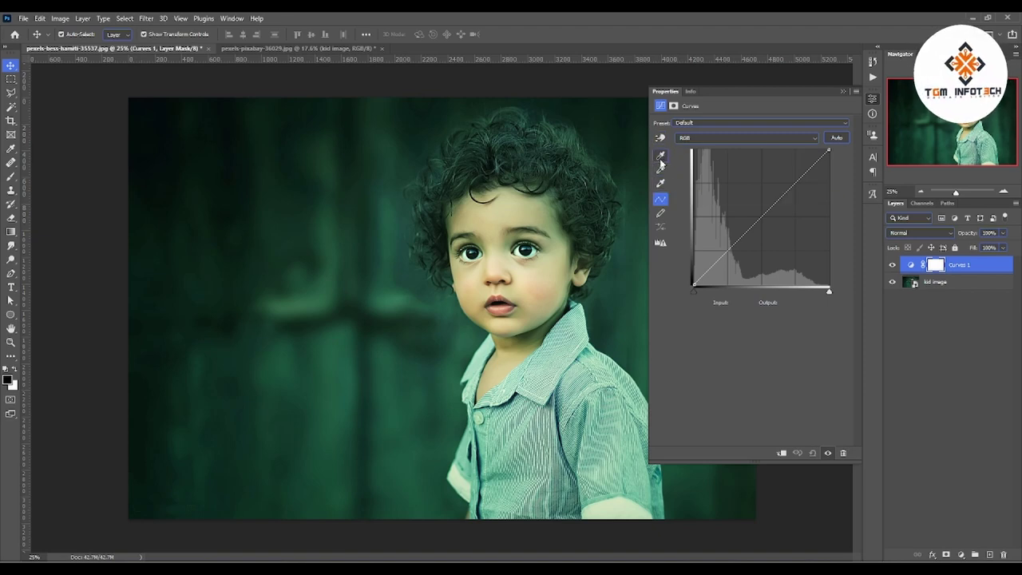
Sample the boy's dark pupil with the black-point eyedropper, then fit the photo on screen
{"action": "left_click", "coordinate": [660, 157]}
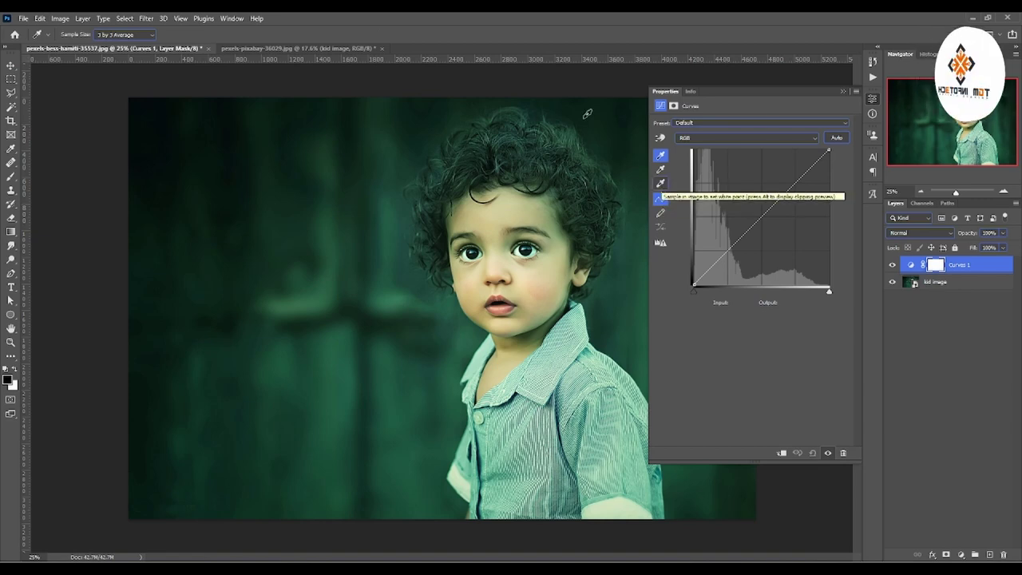
{"action": "scroll", "coordinate": [525, 239], "scroll_direction": "up", "scroll_amount": 2}
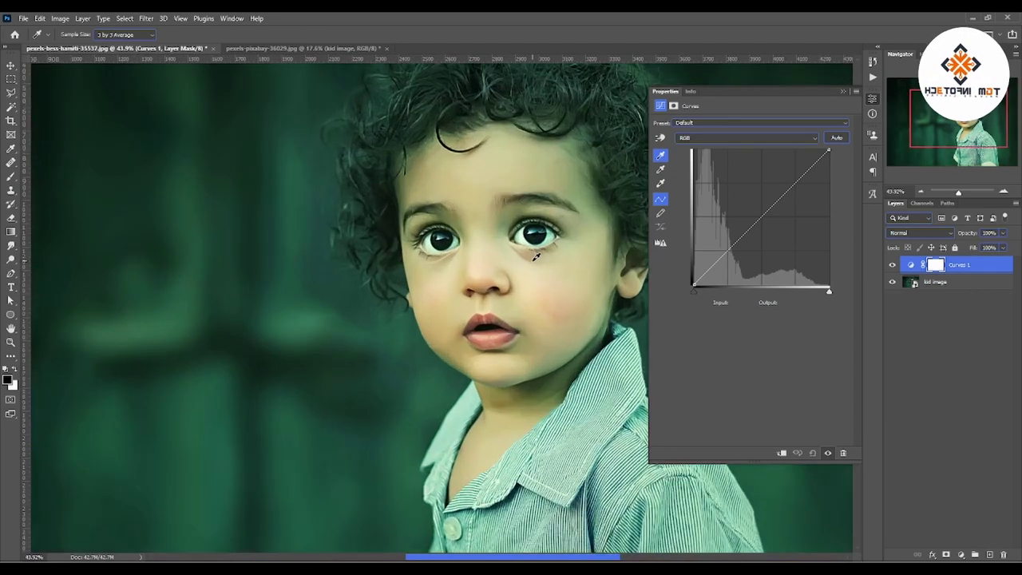
{"action": "scroll", "coordinate": [531, 224], "scroll_direction": "up", "scroll_amount": 2}
{"action": "scroll", "coordinate": [526, 215], "scroll_direction": "up", "scroll_amount": 2}
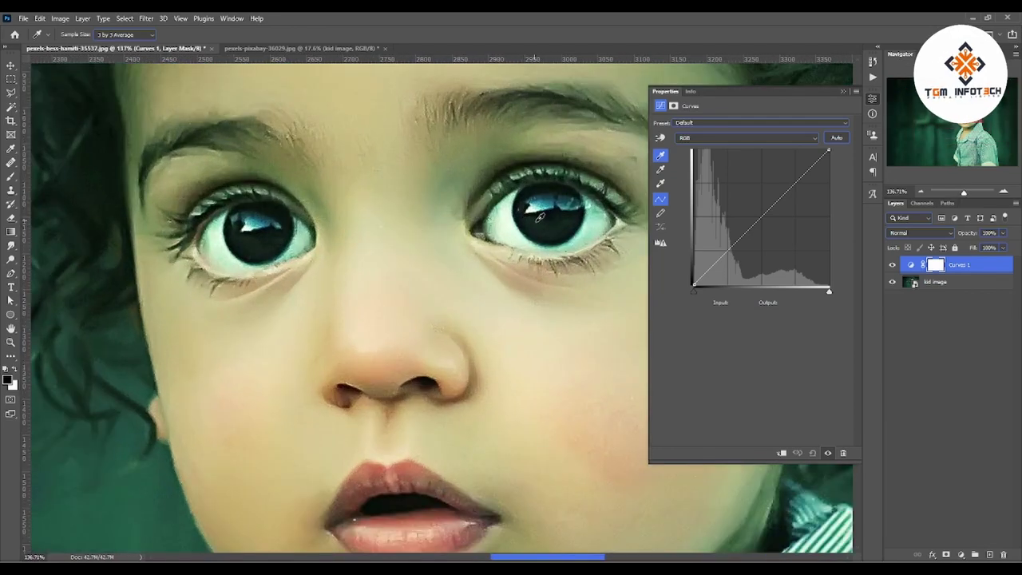
{"action": "scroll", "coordinate": [503, 221], "scroll_direction": "down", "scroll_amount": 2}
{"action": "scroll", "coordinate": [415, 228], "scroll_direction": "down", "scroll_amount": 1}
{"action": "scroll", "coordinate": [356, 214], "scroll_direction": "down", "scroll_amount": 1}
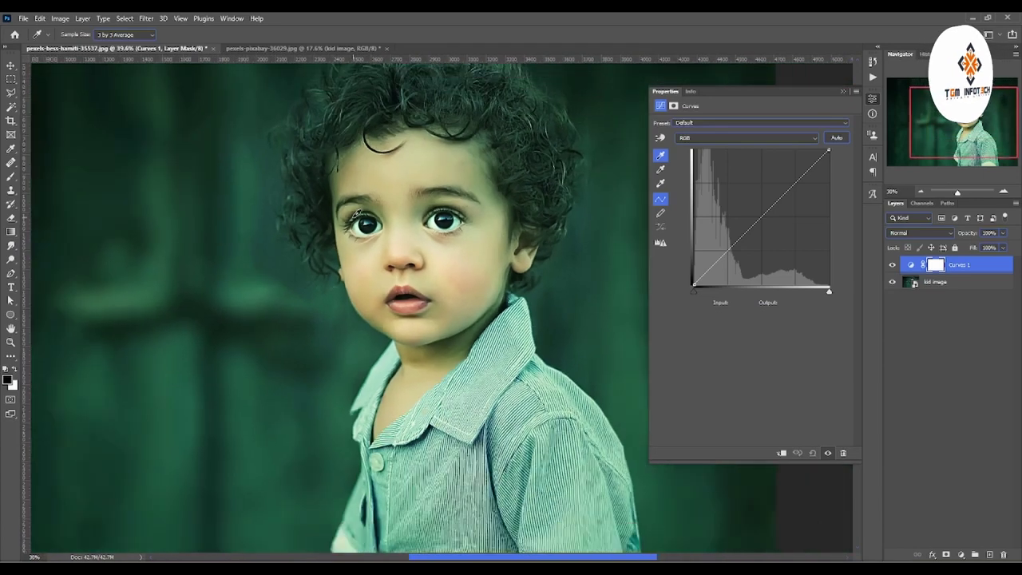
{"action": "scroll", "coordinate": [255, 212], "scroll_direction": "down", "scroll_amount": 1}
{"action": "scroll", "coordinate": [162, 212], "scroll_direction": "down", "scroll_amount": 1}
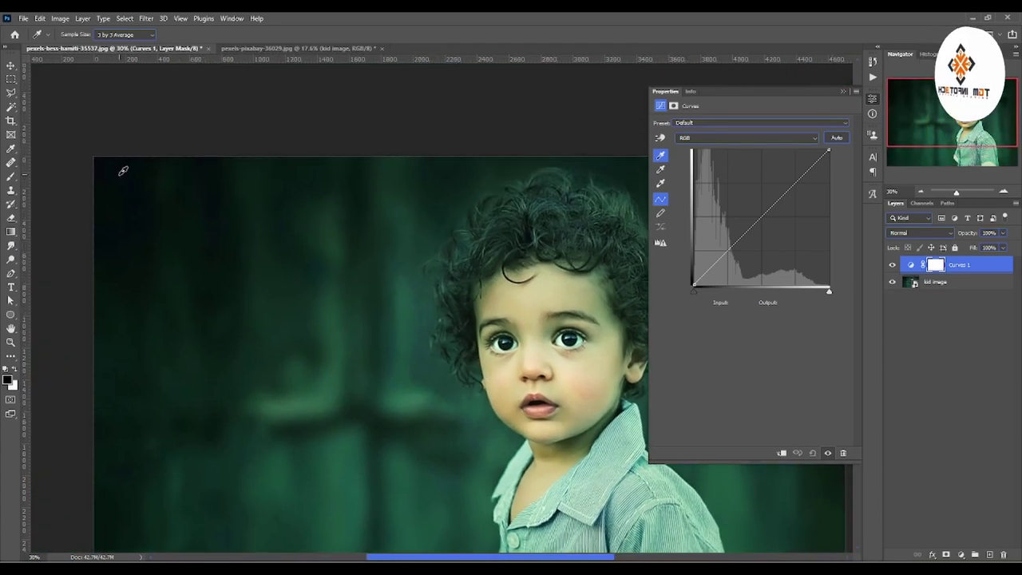
{"action": "scroll", "coordinate": [511, 366], "scroll_direction": "up", "scroll_amount": 2}
{"action": "scroll", "coordinate": [515, 343], "scroll_direction": "up", "scroll_amount": 2}
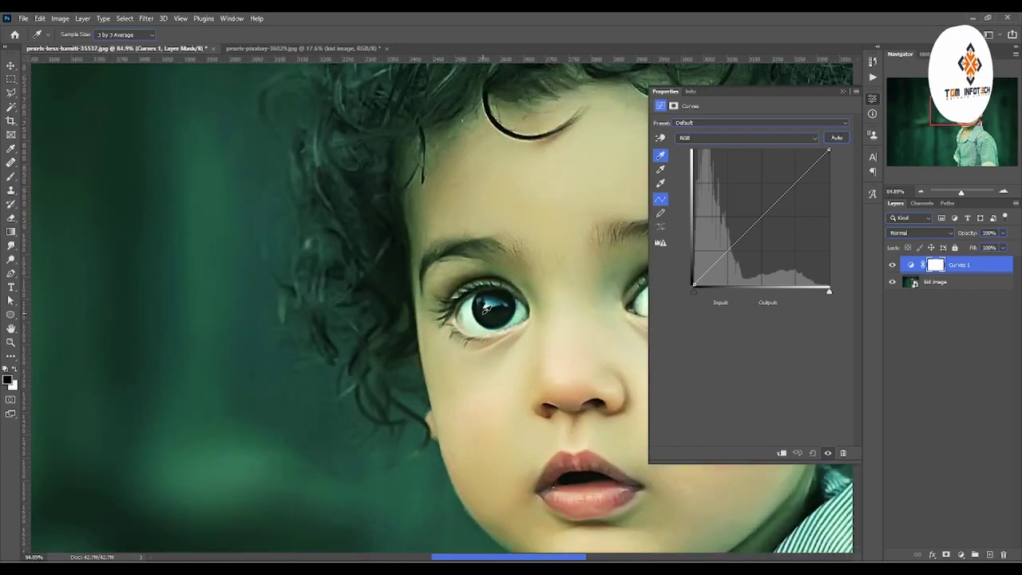
{"action": "left_click", "coordinate": [480, 309]}
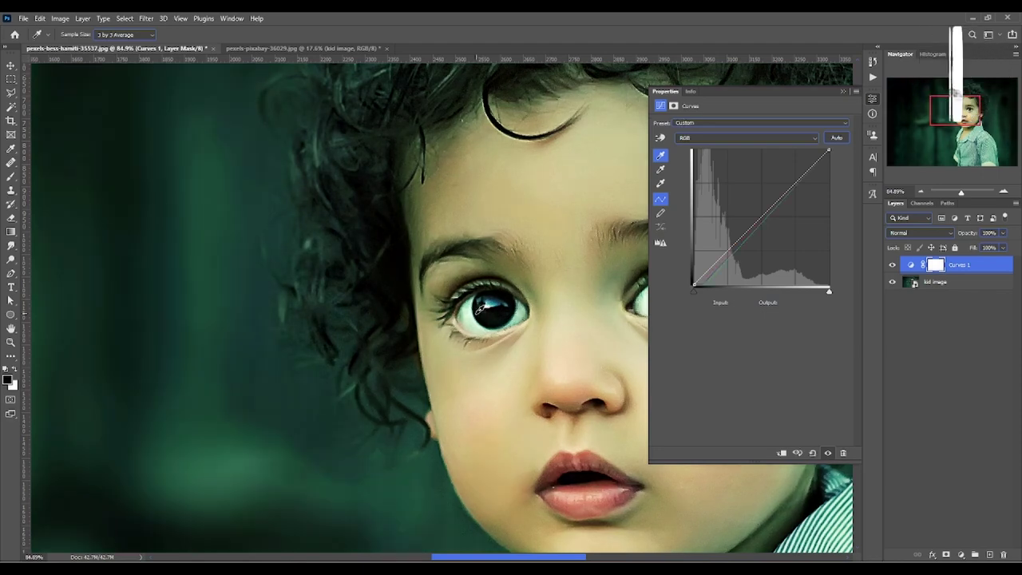
{"action": "key", "text": "ctrl+0"}
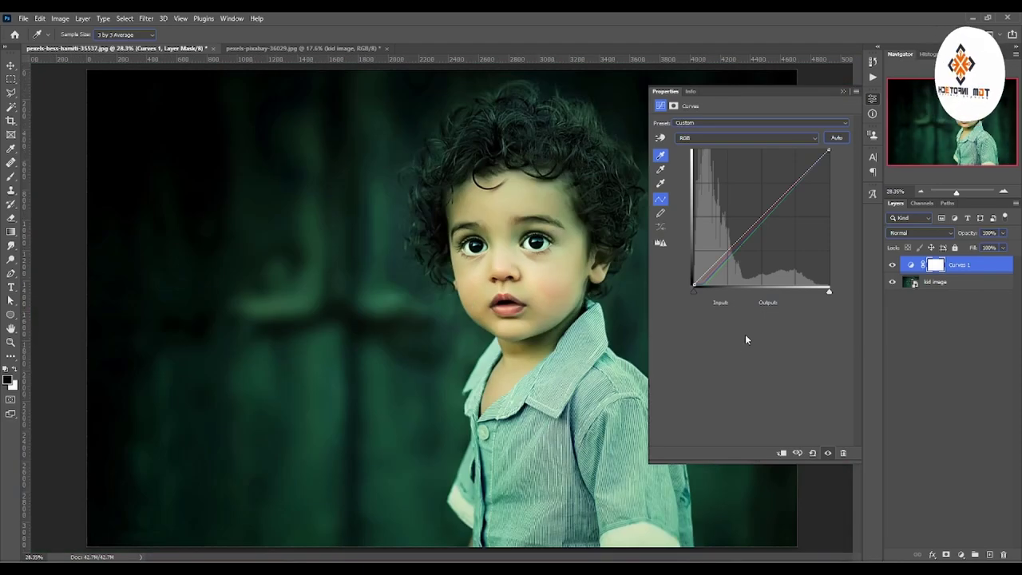
Set the Curves white point by sampling a bright highlight in the boy portrait
{"action": "left_click", "coordinate": [891, 265]}
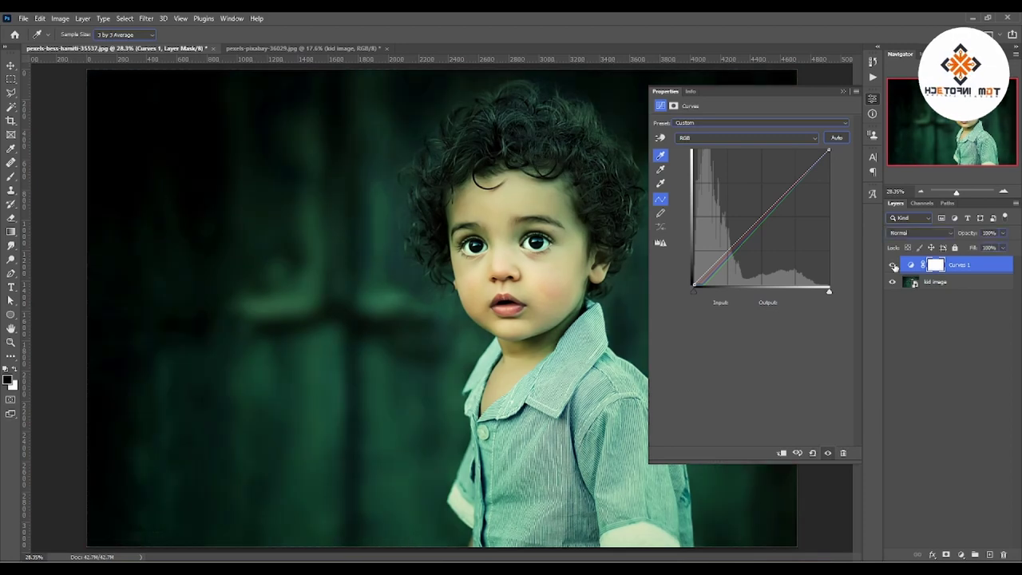
{"action": "left_click", "coordinate": [661, 185]}
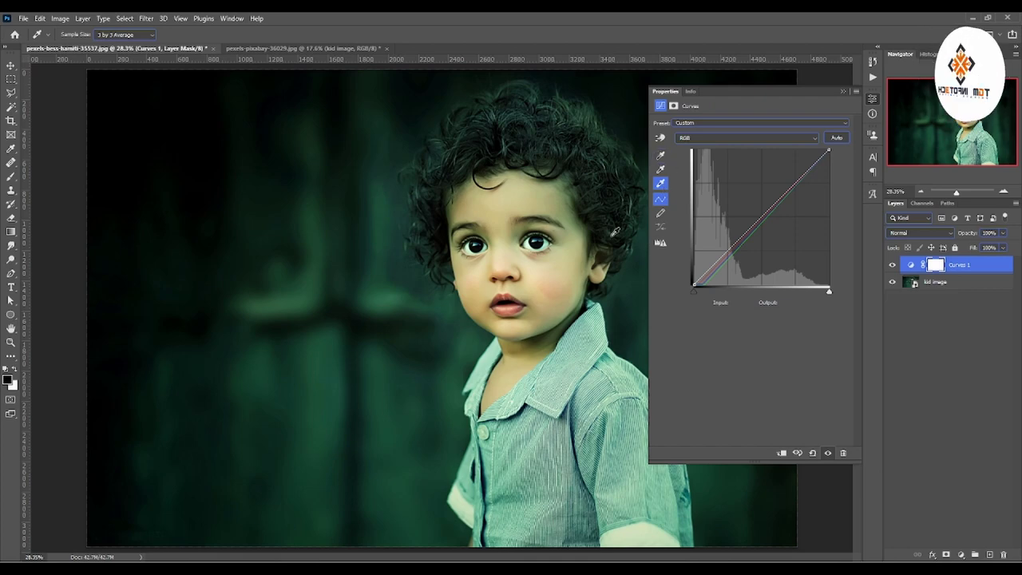
{"action": "scroll", "coordinate": [571, 230], "scroll_direction": "up", "scroll_amount": 3}
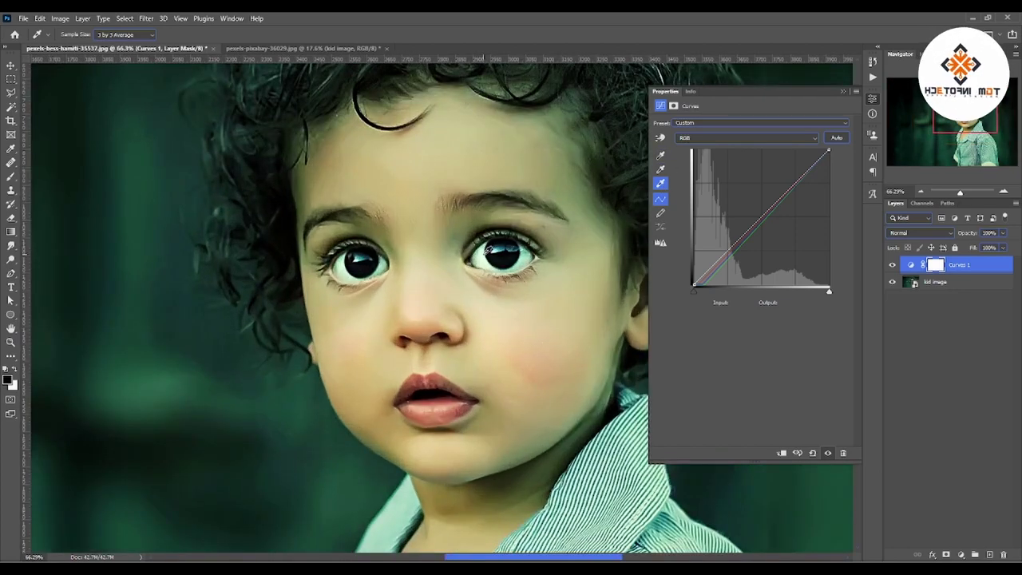
{"action": "left_click", "coordinate": [486, 250]}
{"action": "scroll", "coordinate": [486, 249], "scroll_direction": "down", "scroll_amount": 2}
{"action": "scroll", "coordinate": [487, 250], "scroll_direction": "down", "scroll_amount": 2}
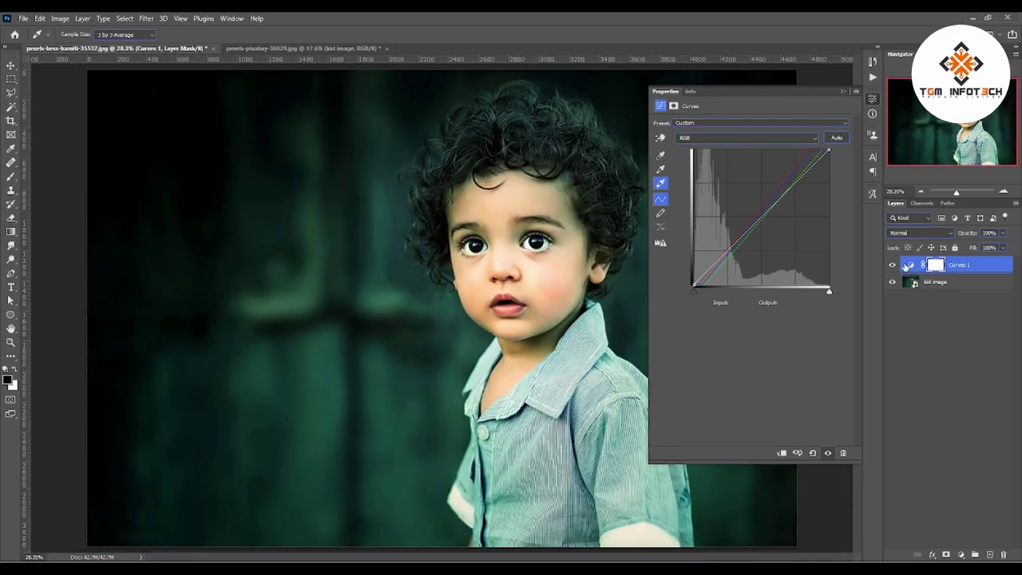
Toggle Curves 1 off and on to compare, then ready the grey-point eyedropper
{"action": "left_click", "coordinate": [893, 265]}
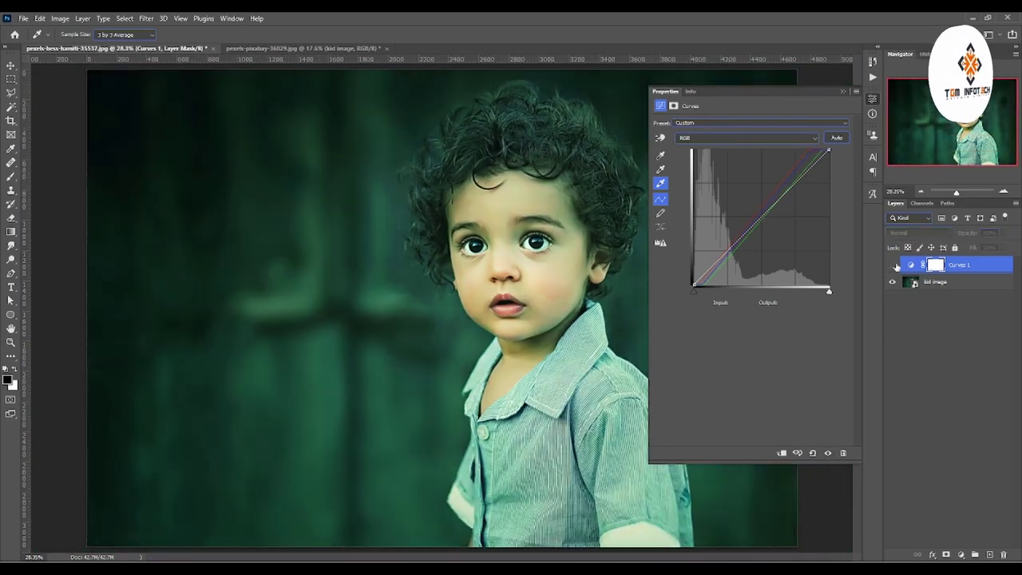
{"action": "left_click", "coordinate": [894, 265]}
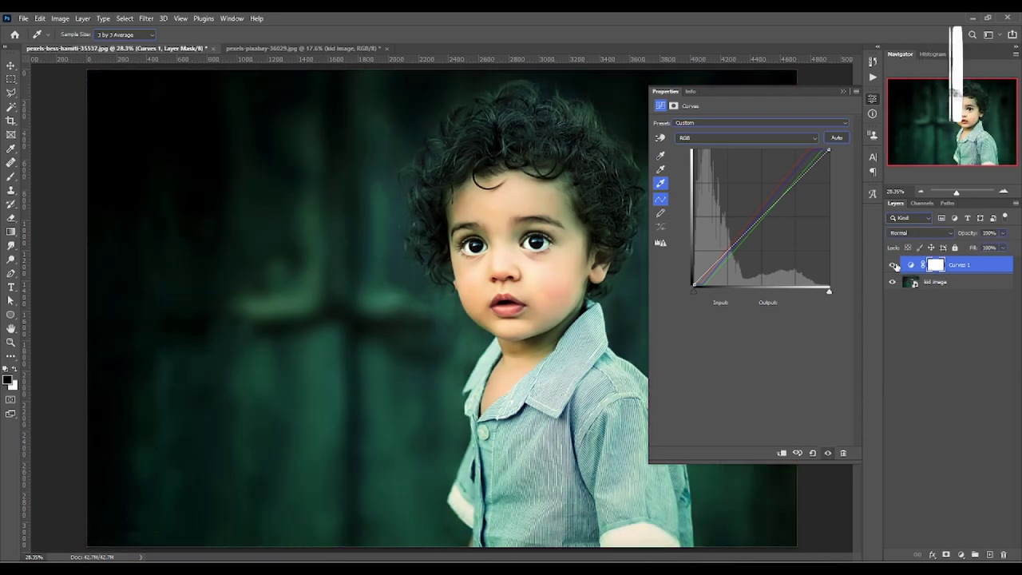
{"action": "scroll", "coordinate": [431, 289], "scroll_direction": "up", "scroll_amount": 1}
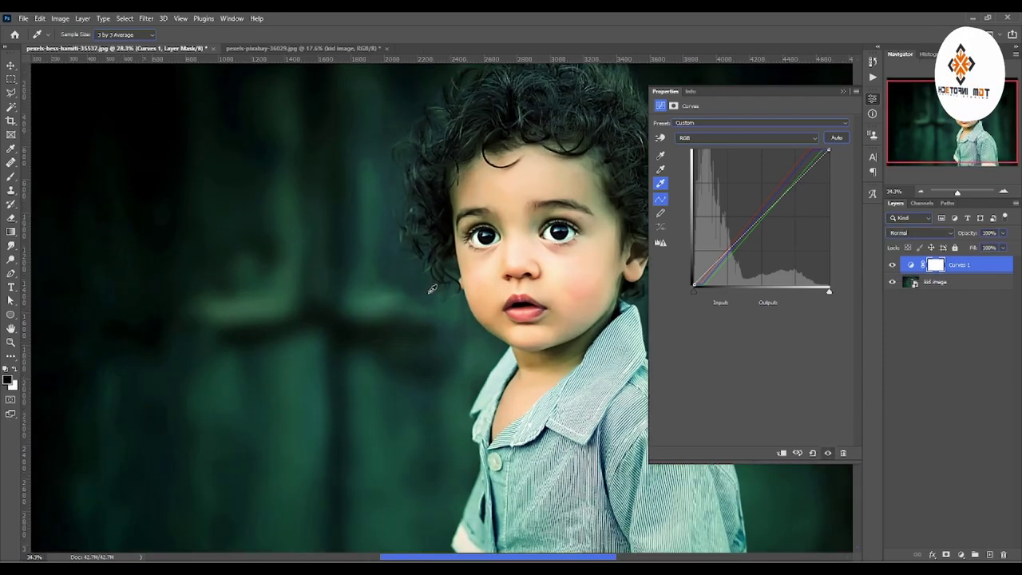
{"action": "scroll", "coordinate": [431, 289], "scroll_direction": "up", "scroll_amount": 1}
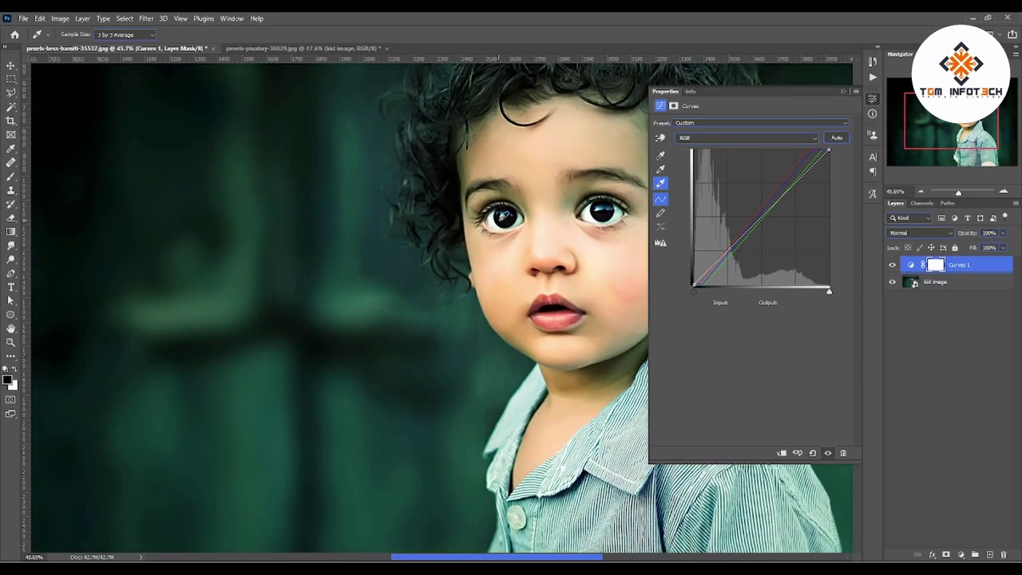
{"action": "left_click", "coordinate": [660, 168]}
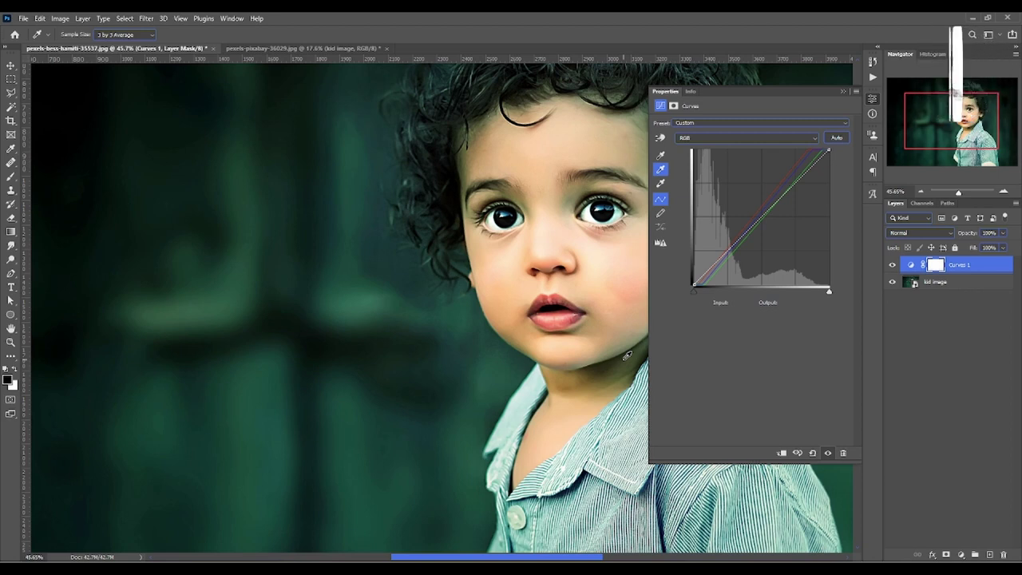
Sample a neutral skin tone for the grey point, then hide Curves 1 to compare
{"action": "scroll", "coordinate": [628, 355], "scroll_direction": "up", "scroll_amount": 2}
{"action": "scroll", "coordinate": [606, 352], "scroll_direction": "up", "scroll_amount": 2}
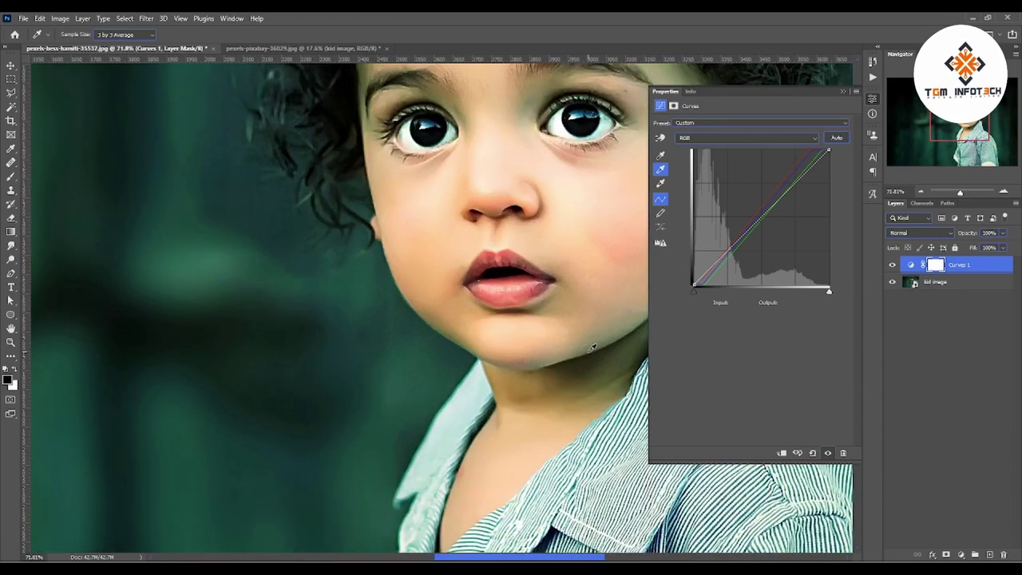
{"action": "left_click", "coordinate": [592, 347]}
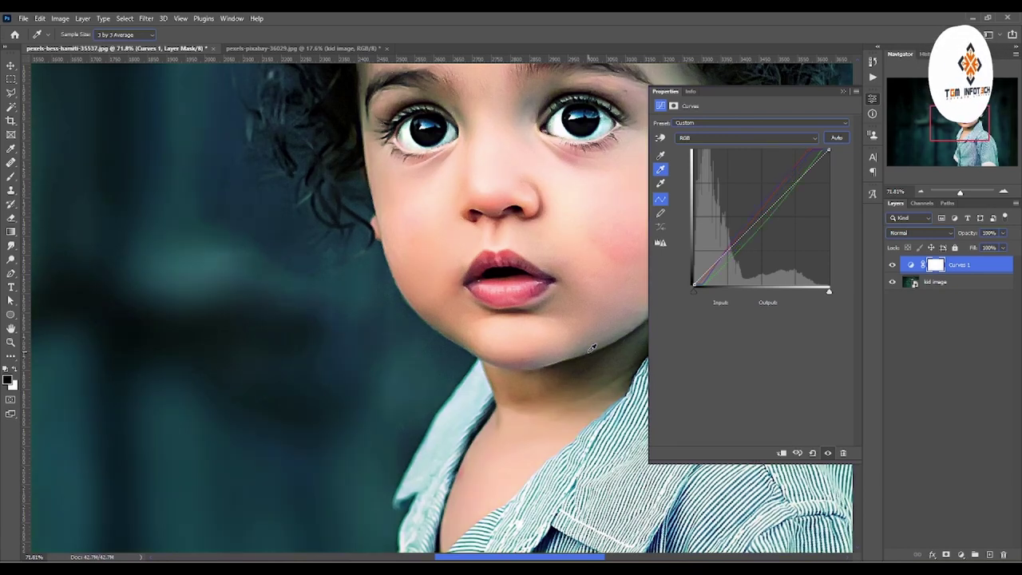
{"action": "scroll", "coordinate": [592, 347], "scroll_direction": "down", "scroll_amount": 3}
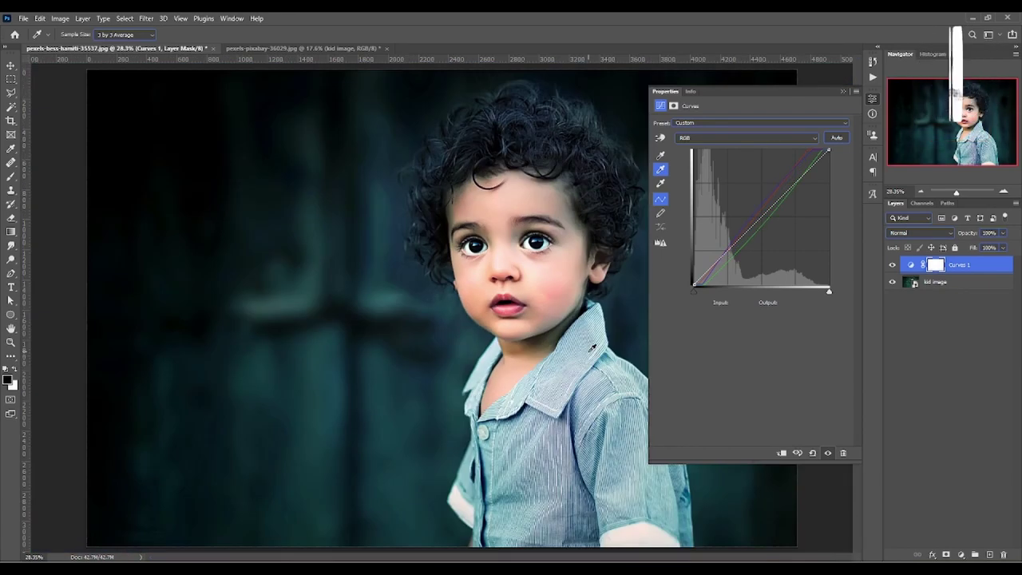
{"action": "left_click", "coordinate": [843, 92]}
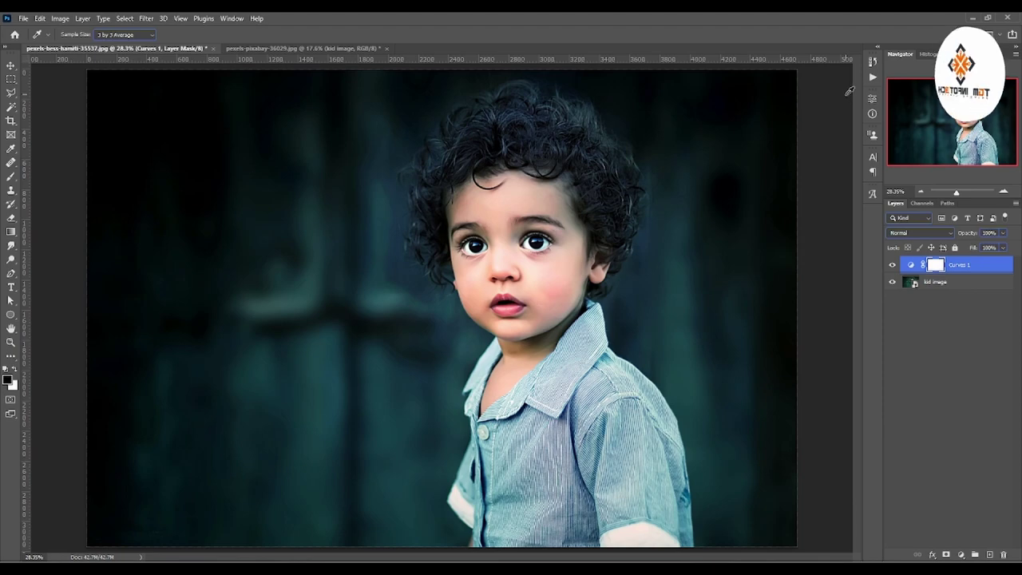
{"action": "left_click", "coordinate": [893, 264]}
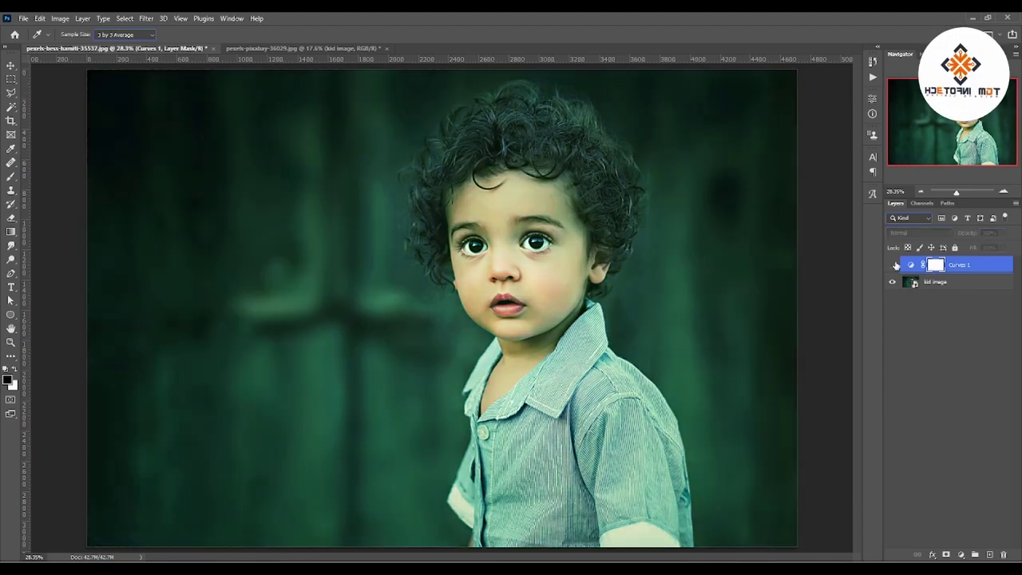
Toggle Curves 1 on and back off, leaving the original portrait visible, and open the adjustment list
{"action": "left_click", "coordinate": [894, 264]}
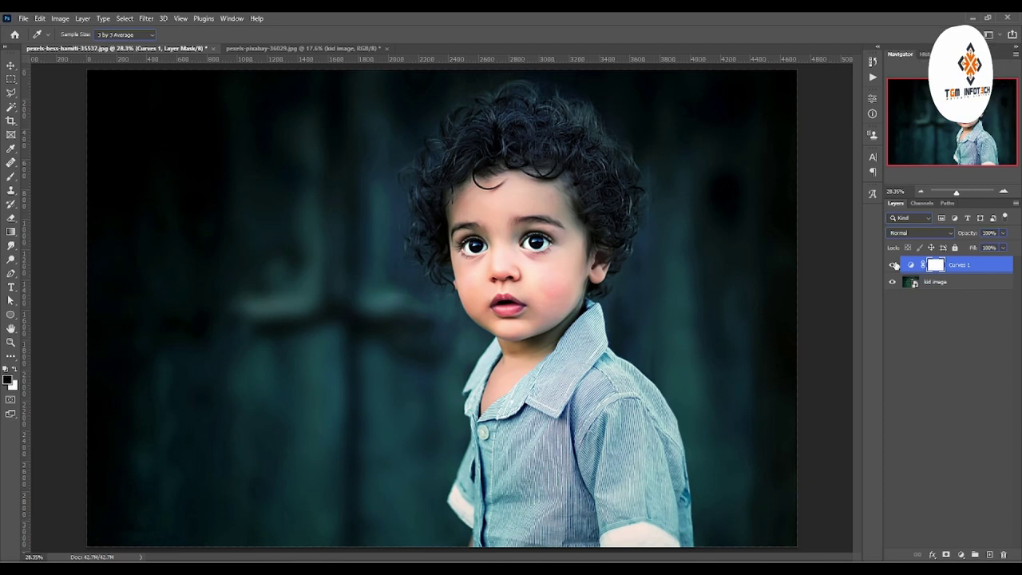
{"action": "left_click", "coordinate": [893, 264]}
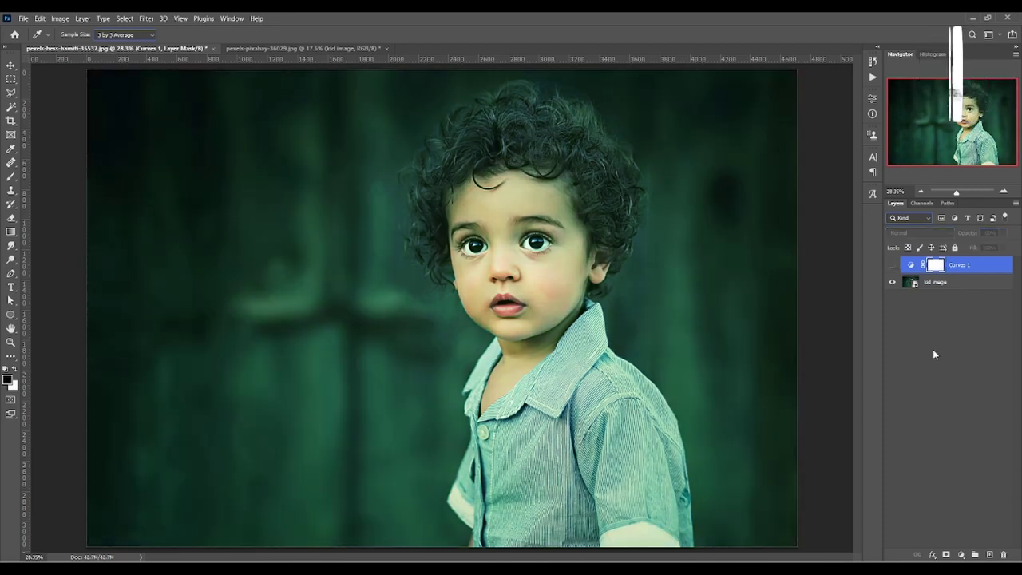
{"action": "left_click", "coordinate": [960, 555]}
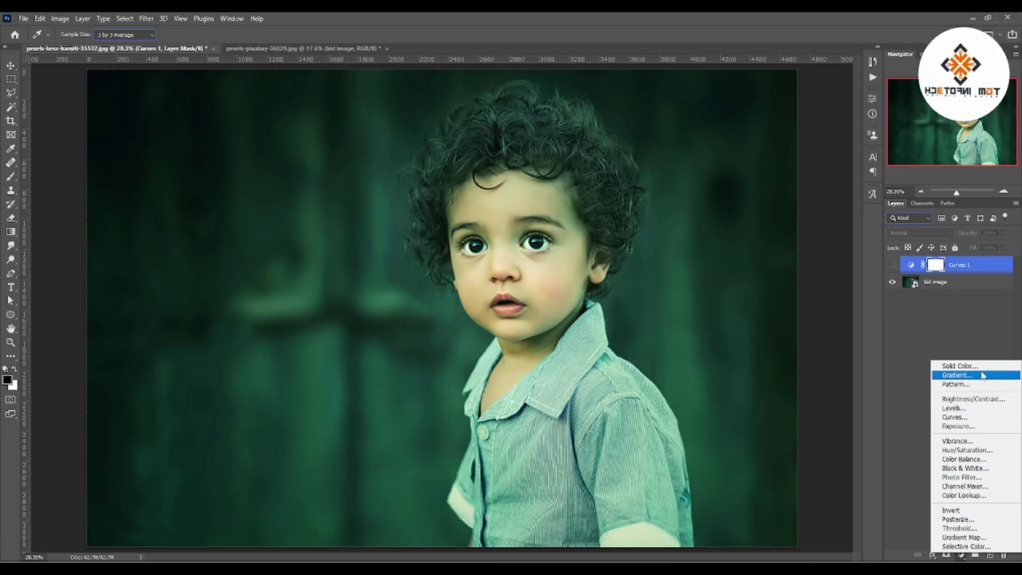
Add a second Curves layer, Curves 2, and collapse its Properties panel
{"action": "left_click", "coordinate": [958, 417]}
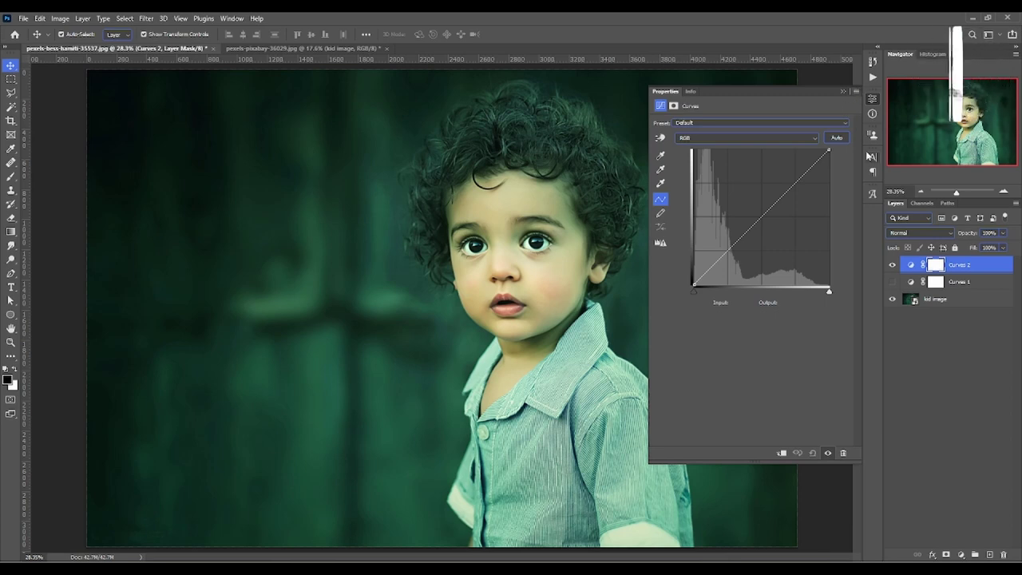
{"action": "left_click", "coordinate": [842, 91]}
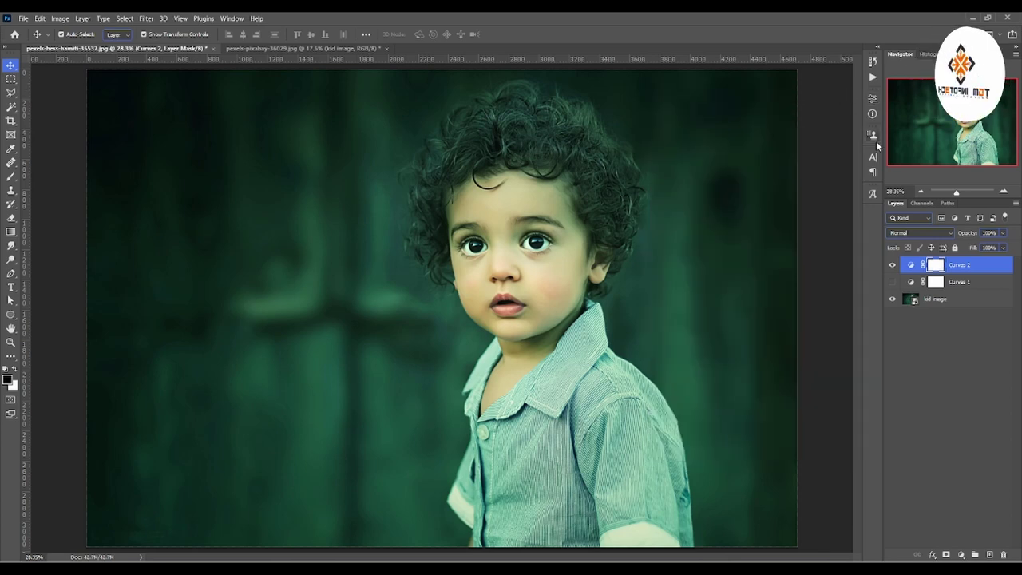
{"action": "left_click", "coordinate": [232, 18]}
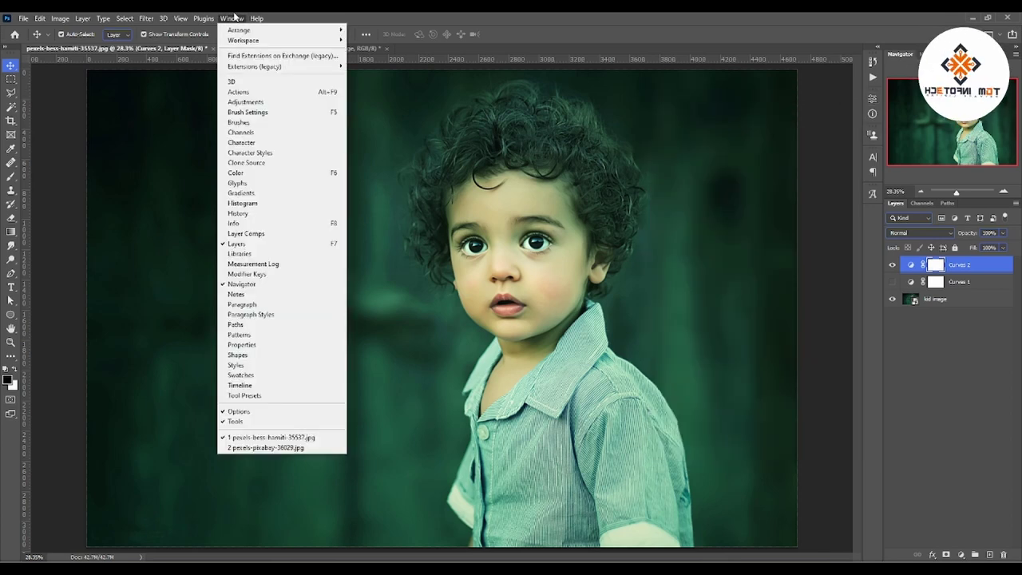
Reopen the Curves 2 properties via Window > Properties and open the panel's flyout menu
{"action": "left_click", "coordinate": [260, 348]}
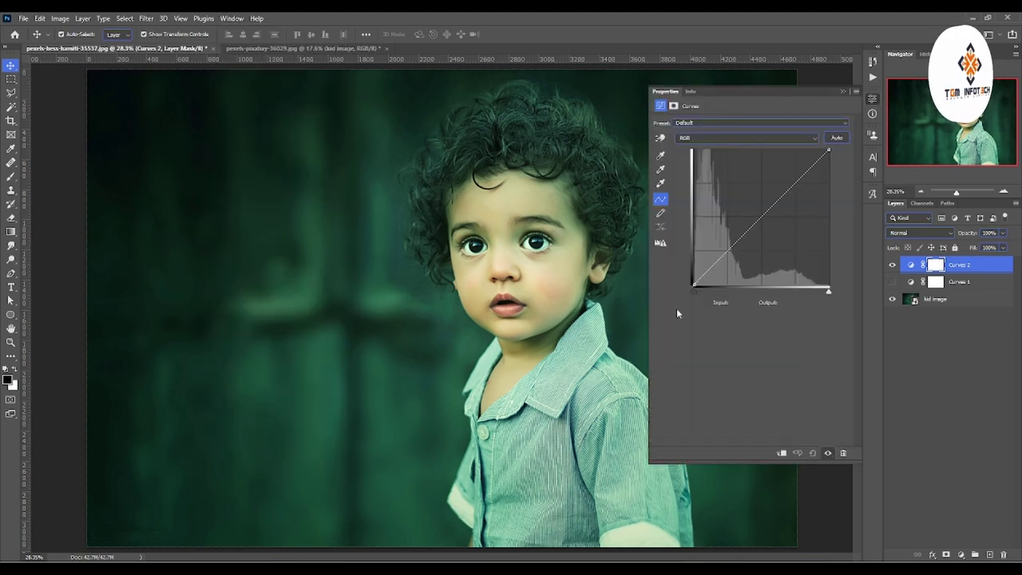
{"action": "left_click", "coordinate": [856, 92]}
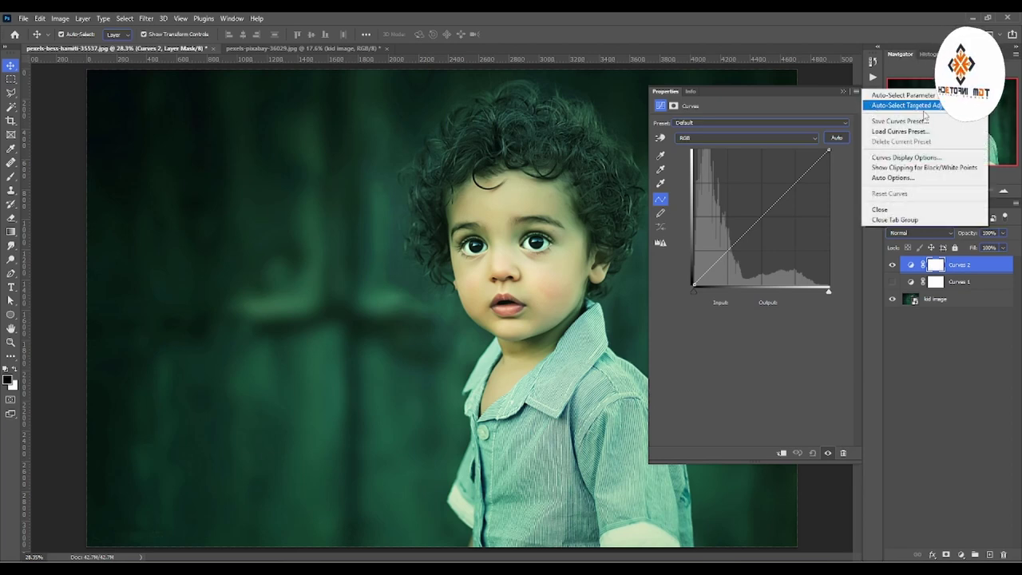
Apply Curves 2 Auto Options using Find Dark & Light Colors with Snap Neutral Midtones
{"action": "left_click", "coordinate": [888, 178]}
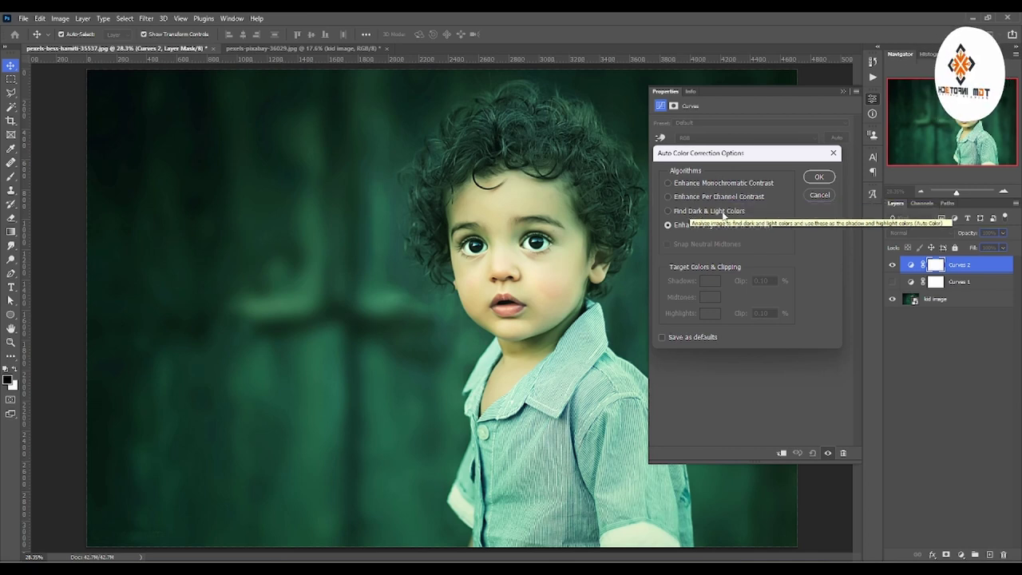
{"action": "left_click", "coordinate": [710, 211]}
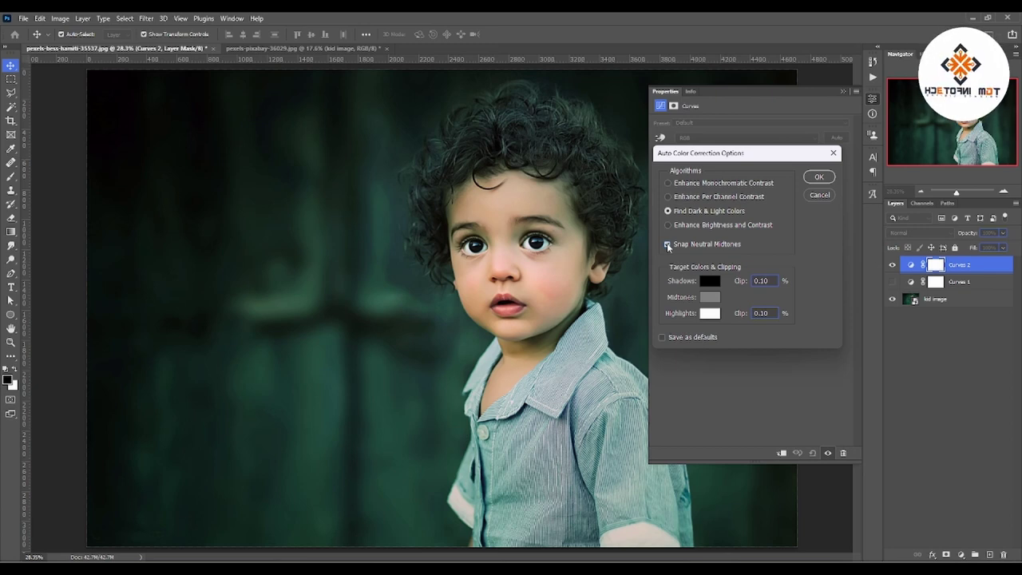
{"action": "key", "text": "Return"}
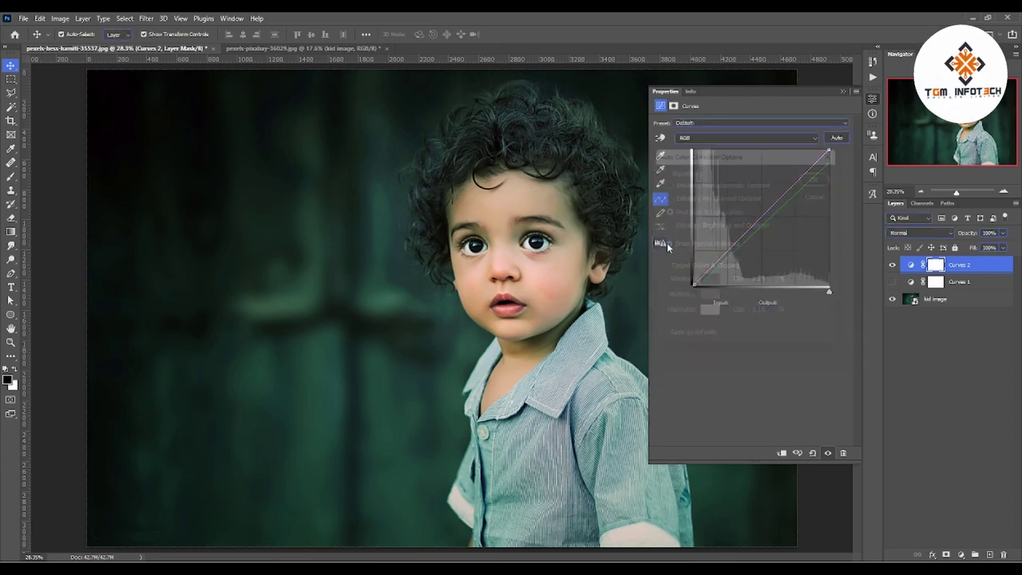
Compare Curves 1 and Curves 2 by toggling each, leaving only Curves 2 visible
{"action": "left_click", "coordinate": [843, 93]}
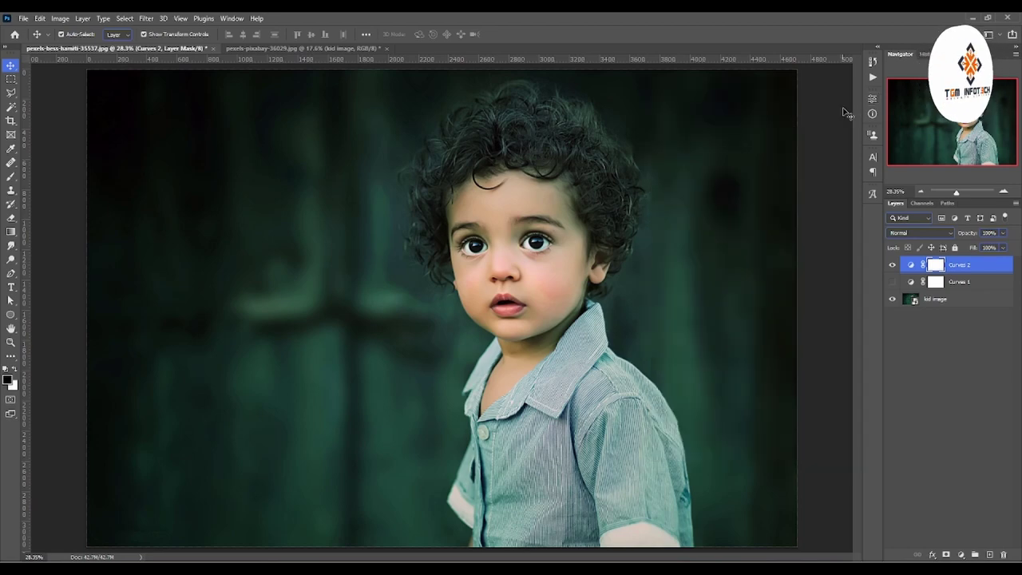
{"action": "left_click", "coordinate": [891, 265]}
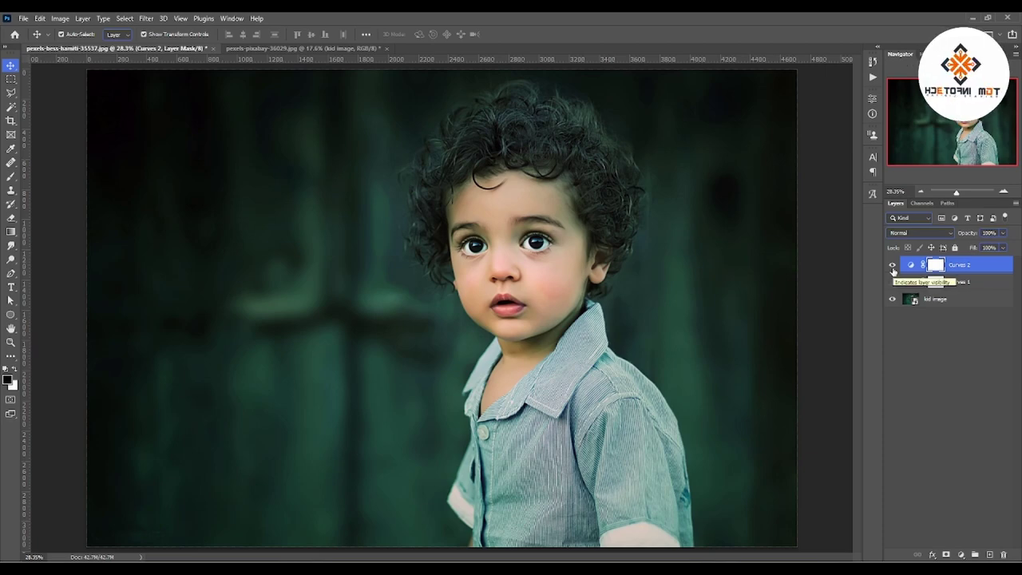
{"action": "left_click", "coordinate": [891, 265]}
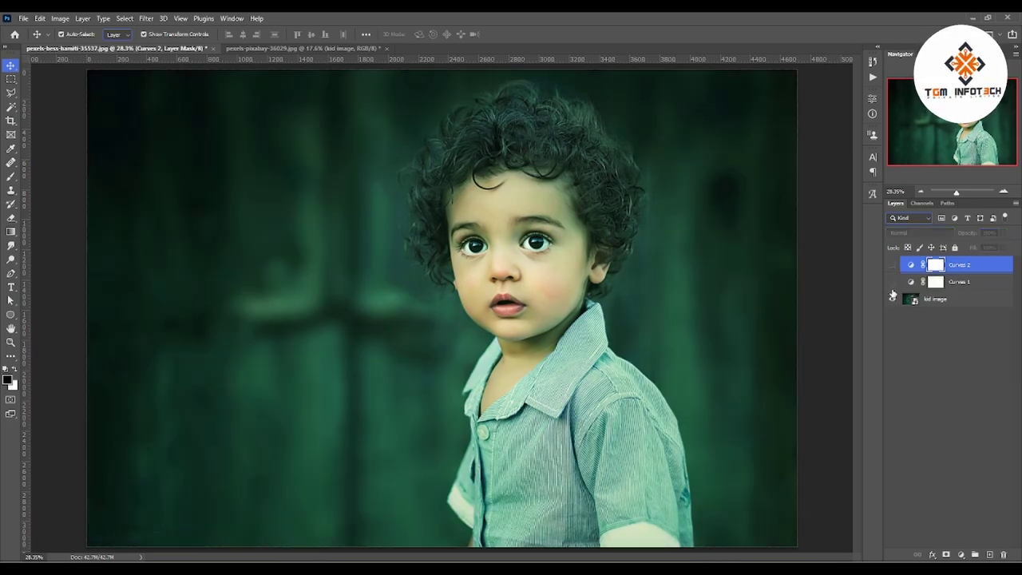
{"action": "left_click", "coordinate": [892, 283]}
{"action": "left_click", "coordinate": [892, 286]}
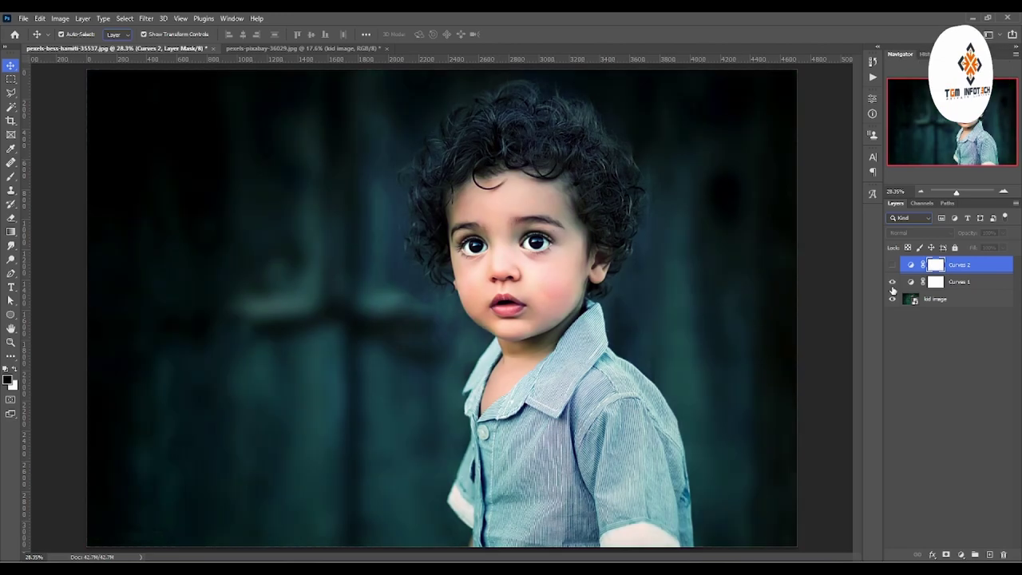
{"action": "left_click", "coordinate": [892, 282]}
{"action": "left_click", "coordinate": [891, 264]}
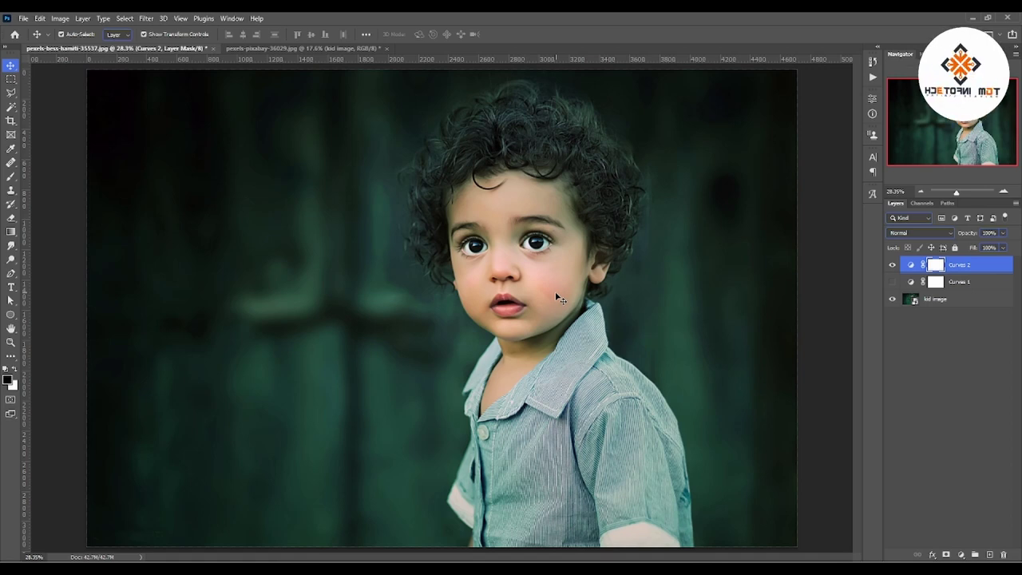
Add a Curves 3 layer and pull the Green channel's highlights down to 232
{"action": "left_click", "coordinate": [960, 554]}
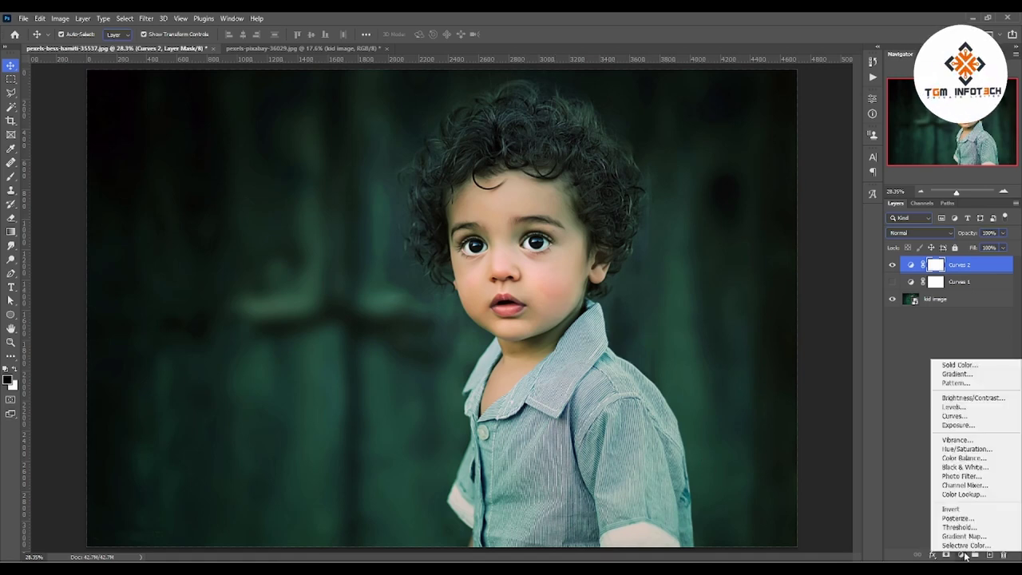
{"action": "left_click", "coordinate": [958, 416]}
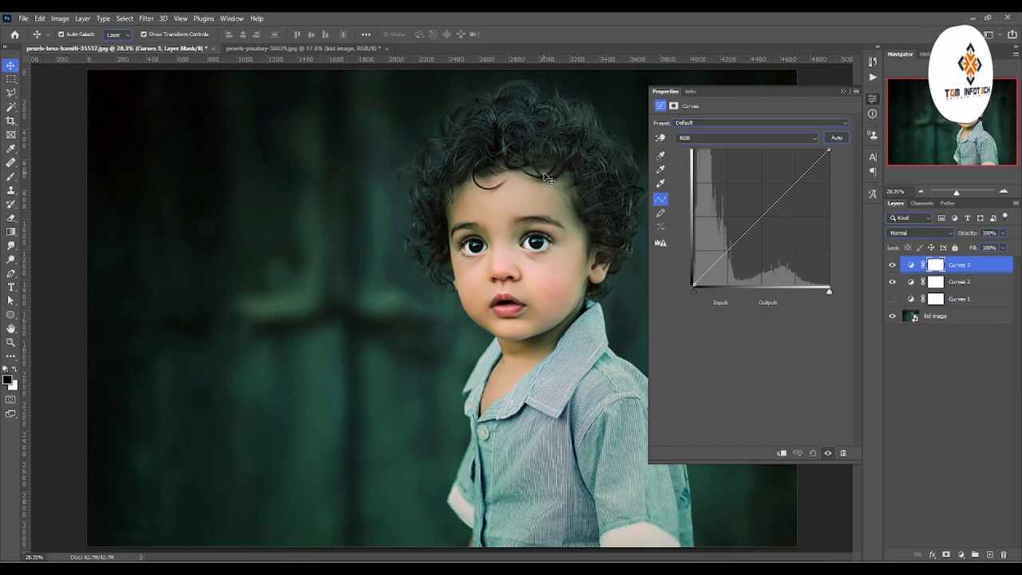
{"action": "left_click", "coordinate": [736, 138]}
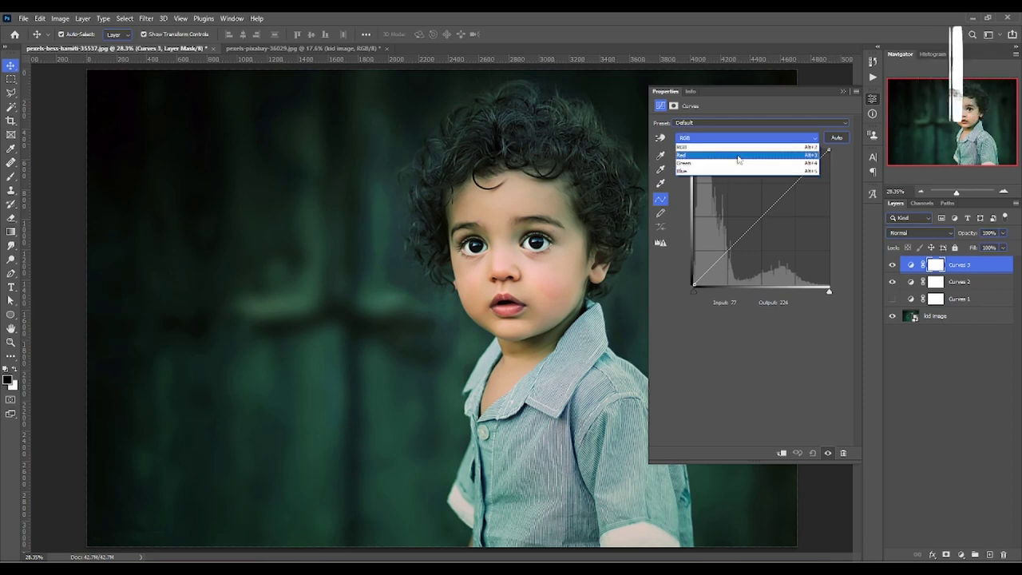
{"action": "left_click", "coordinate": [738, 165]}
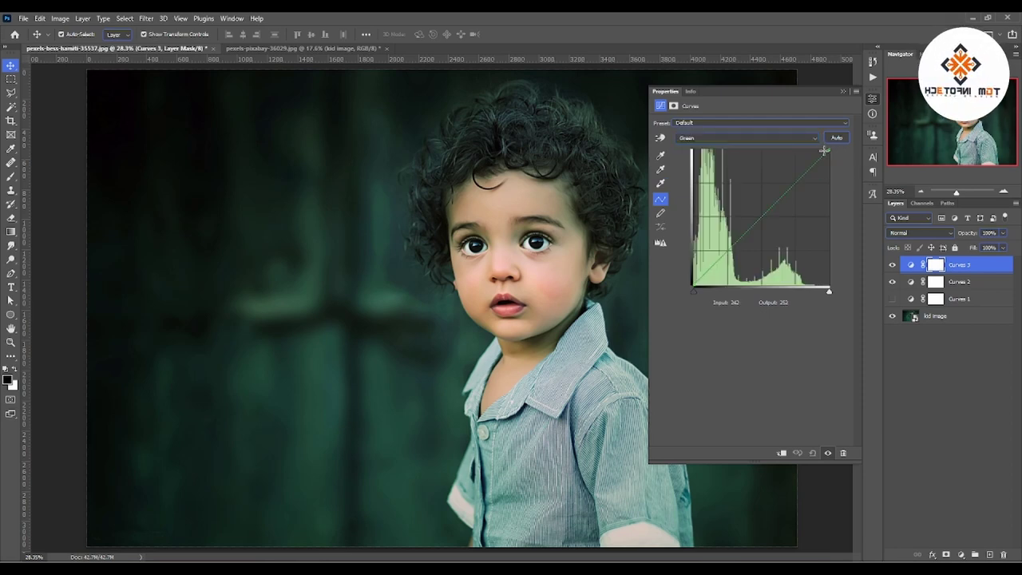
{"action": "mouse_move", "coordinate": [829, 151]}
{"action": "left_mouse_down"}
{"action": "mouse_move", "coordinate": [829, 166]}
{"action": "mouse_move", "coordinate": [839, 162]}
{"action": "left_mouse_up"}
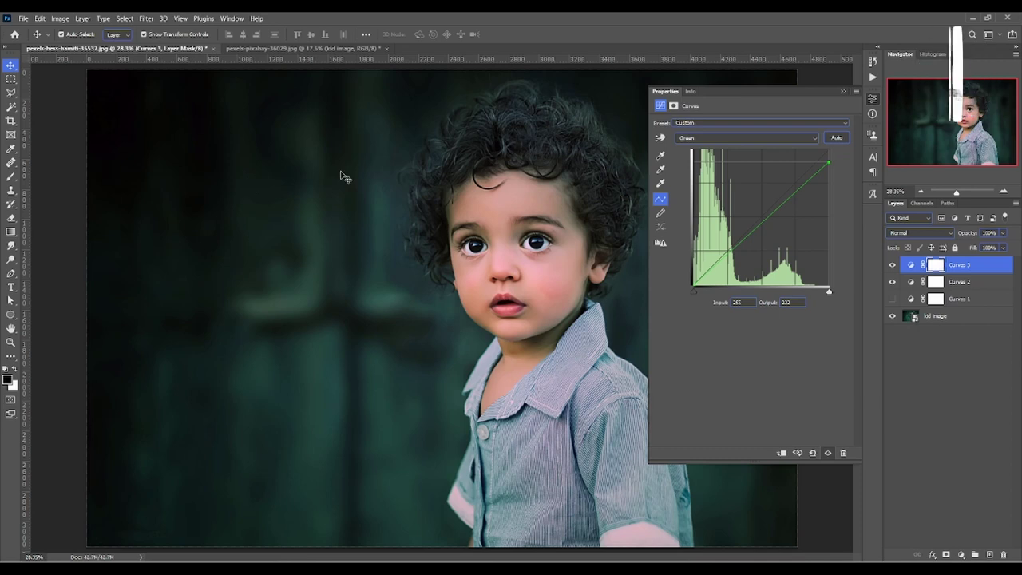
Drag the Blue channel's white point left to boost blue highlights
{"action": "left_click", "coordinate": [703, 139]}
{"action": "left_click", "coordinate": [694, 170]}
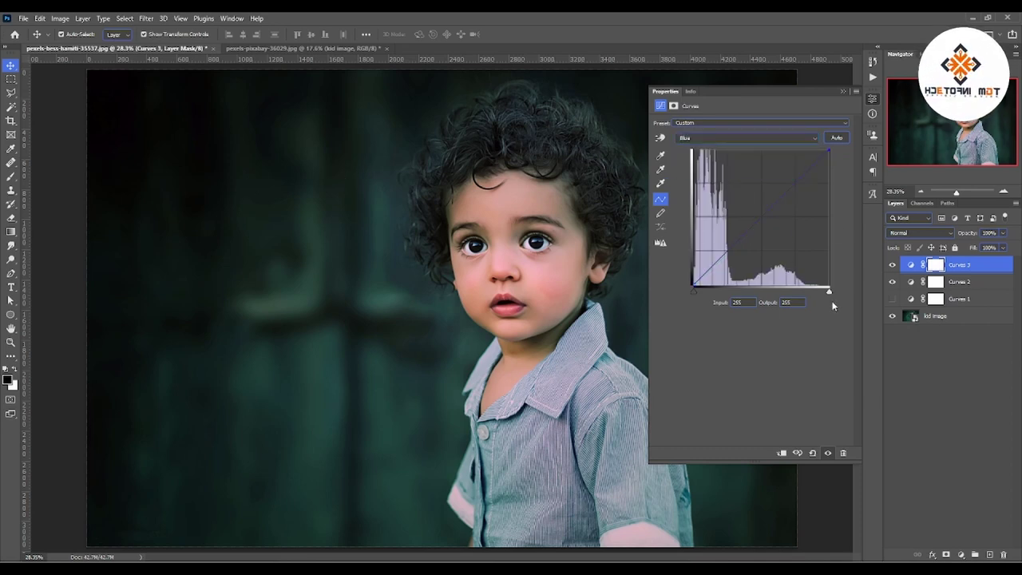
{"action": "left_click_drag", "start_coordinate": [828, 291], "coordinate": [815, 293]}
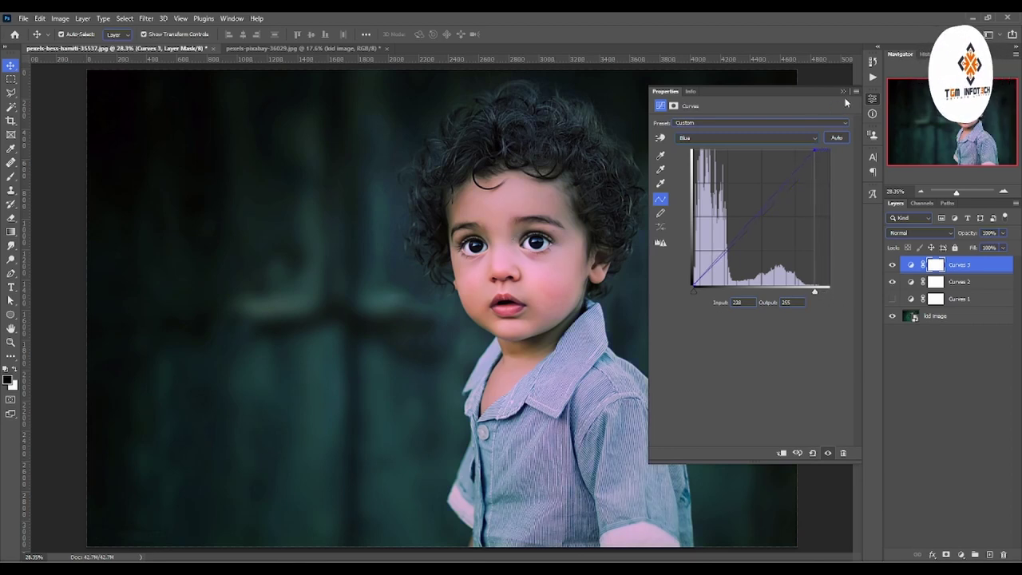
{"action": "left_click", "coordinate": [844, 92]}
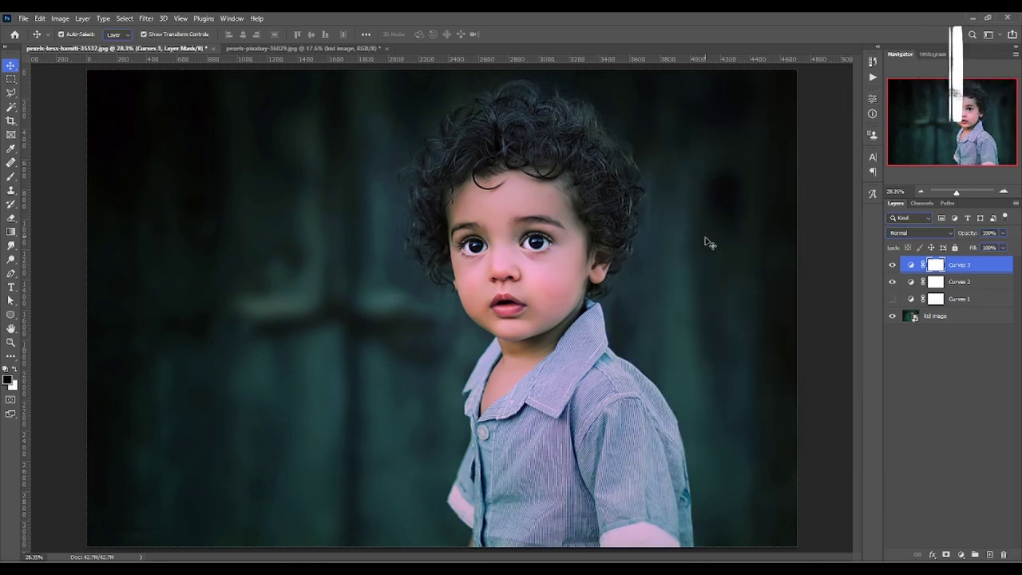
Compare the boy portrait with and without Curves 3, then bring up adjustment types on pexels-pixabay-36029.jpg
{"action": "left_click", "coordinate": [891, 264]}
{"action": "left_click", "coordinate": [336, 50]}
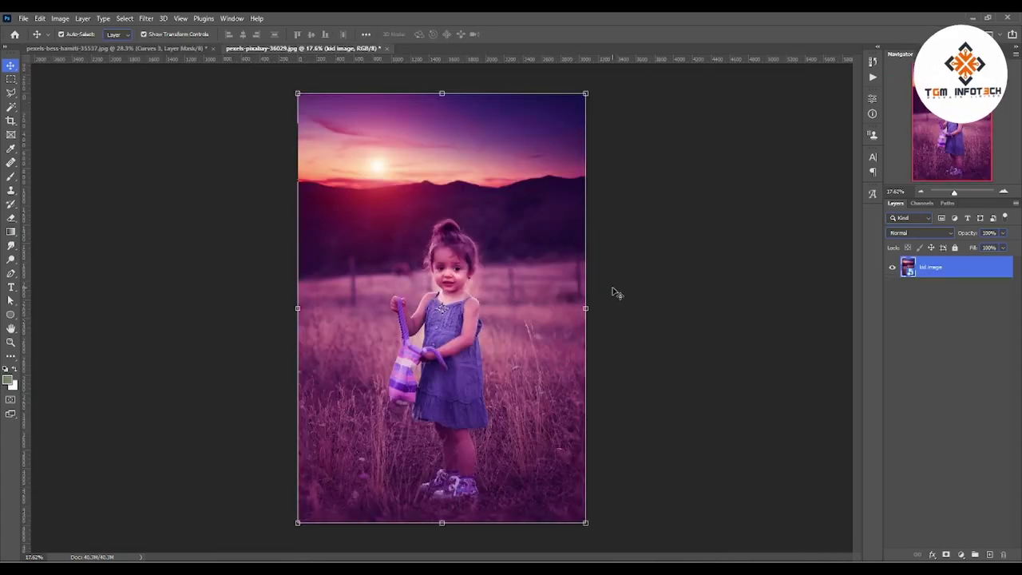
{"action": "left_click", "coordinate": [957, 554]}
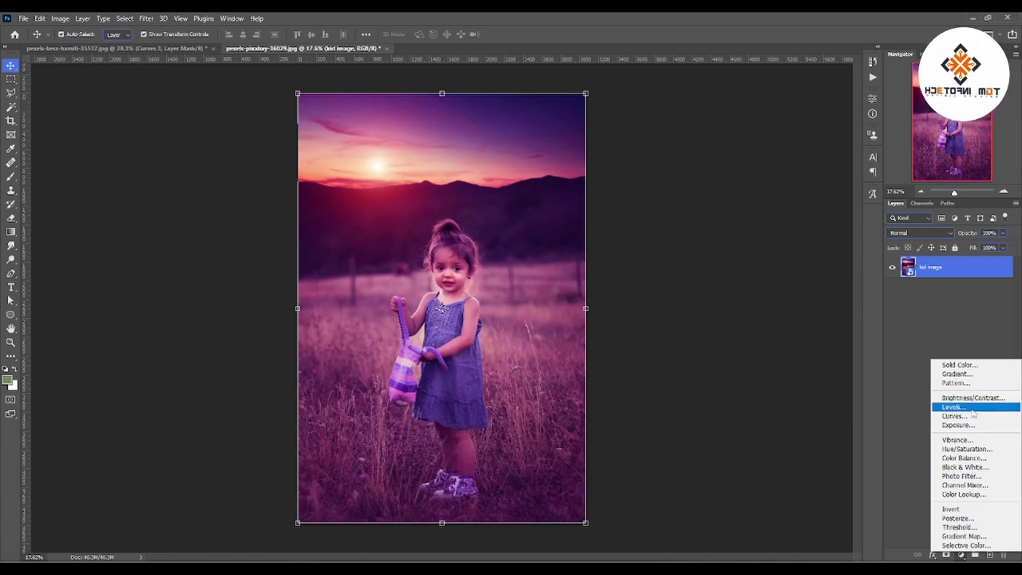
Add a Curves layer above 'kid image', briefly checking the corrected boy portrait
{"action": "left_click", "coordinate": [968, 416]}
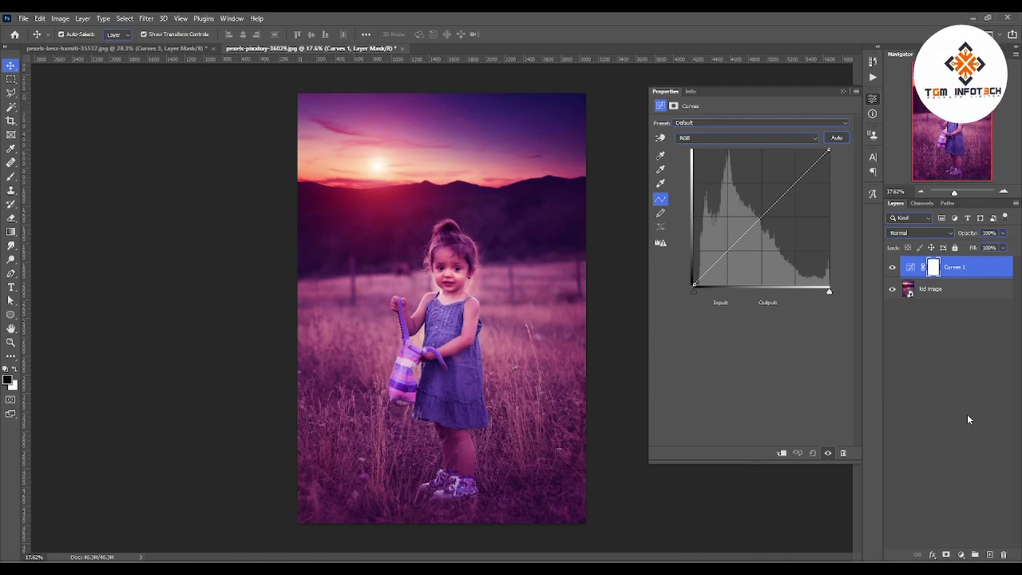
{"action": "left_click", "coordinate": [115, 47]}
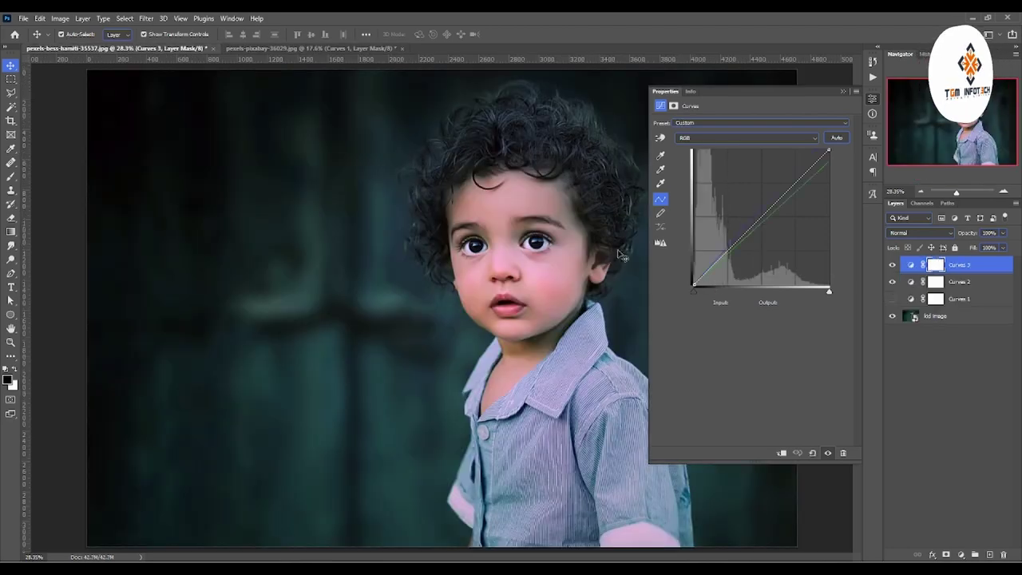
{"action": "left_click", "coordinate": [261, 48]}
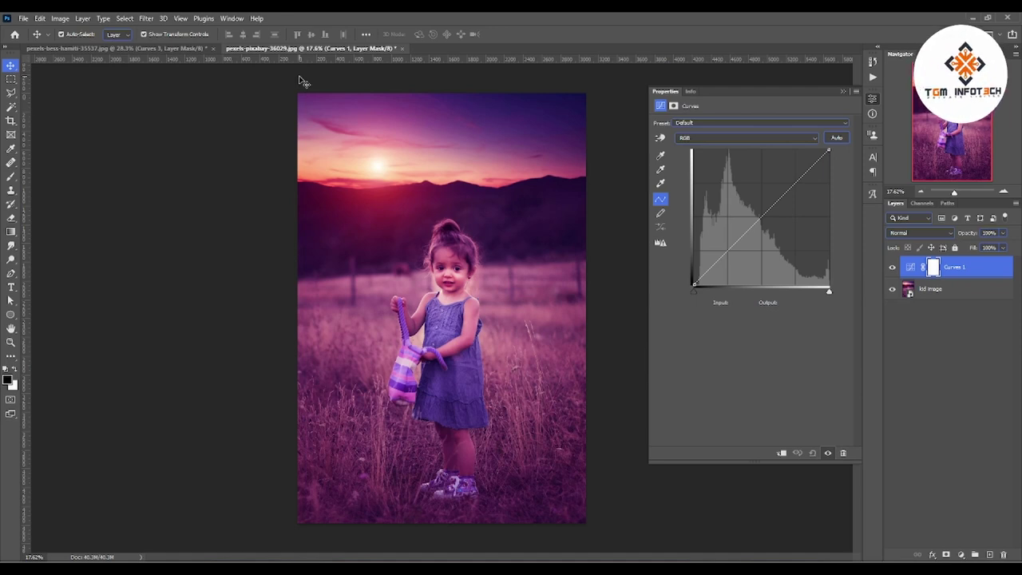
Auto-correct Curves 1 with Find Dark & Light Colors and Snap Neutral Midtones, then compare before and after
{"action": "left_click", "coordinate": [856, 92]}
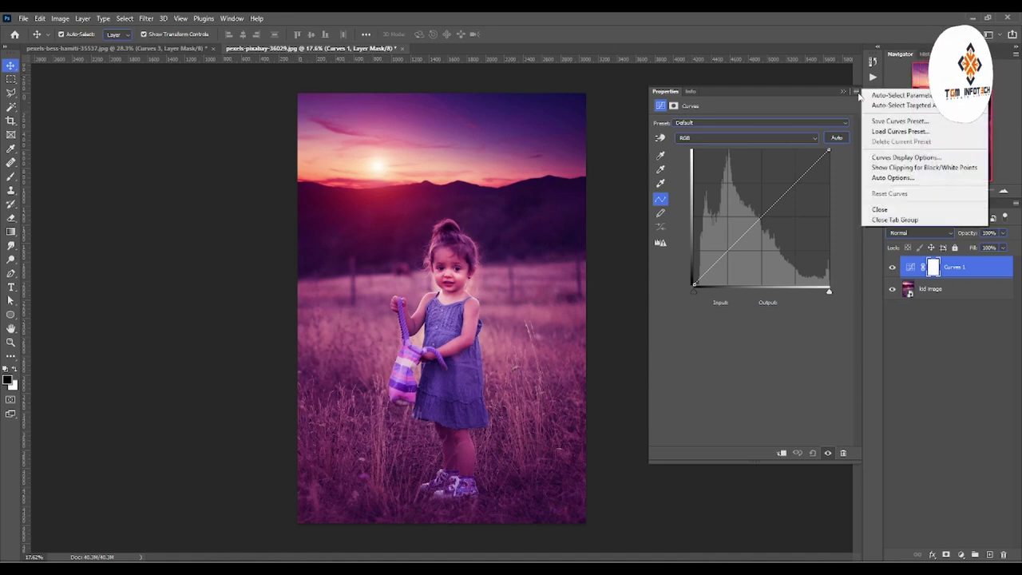
{"action": "left_click", "coordinate": [892, 177]}
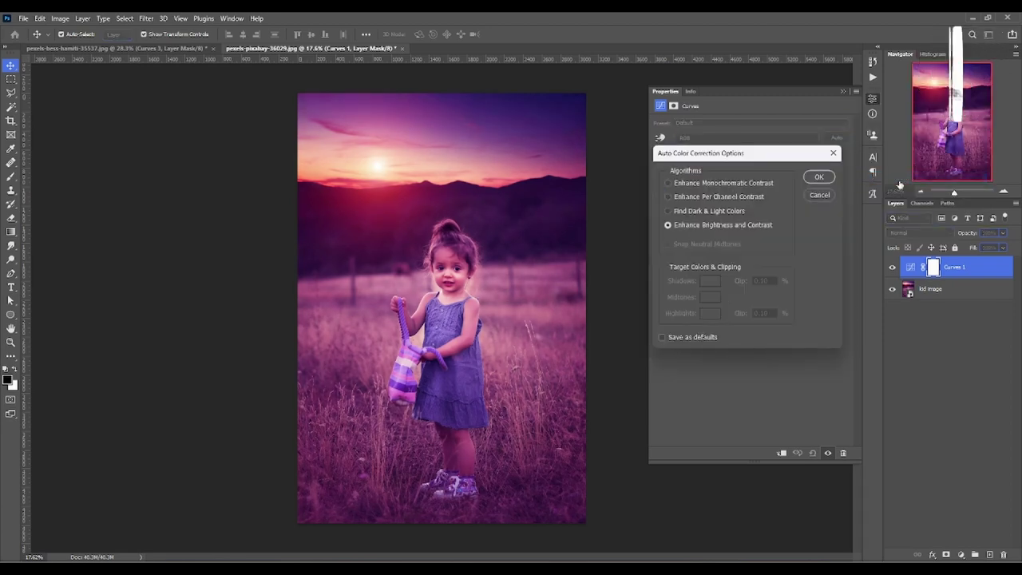
{"action": "left_click", "coordinate": [742, 211]}
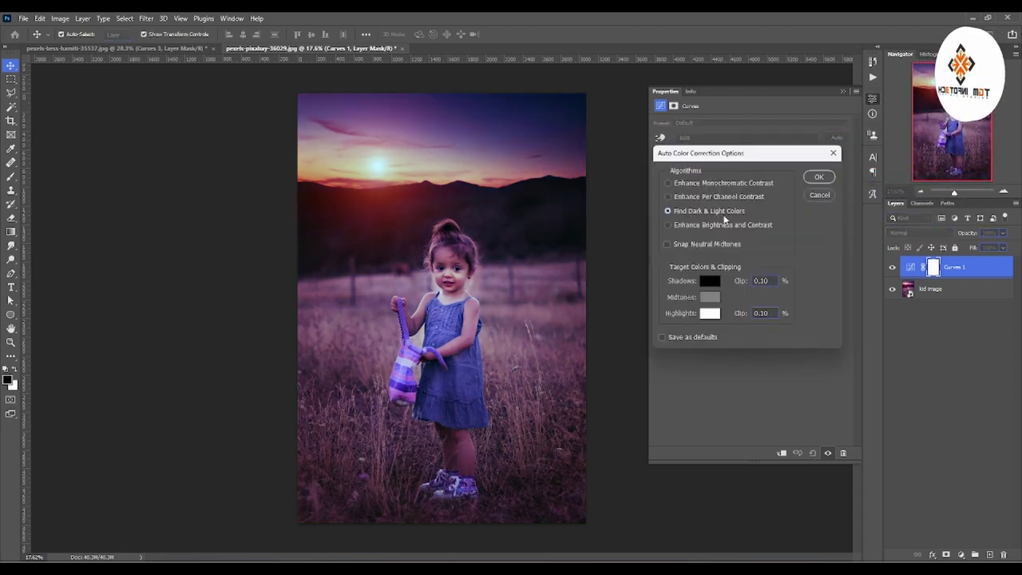
{"action": "left_click", "coordinate": [668, 244]}
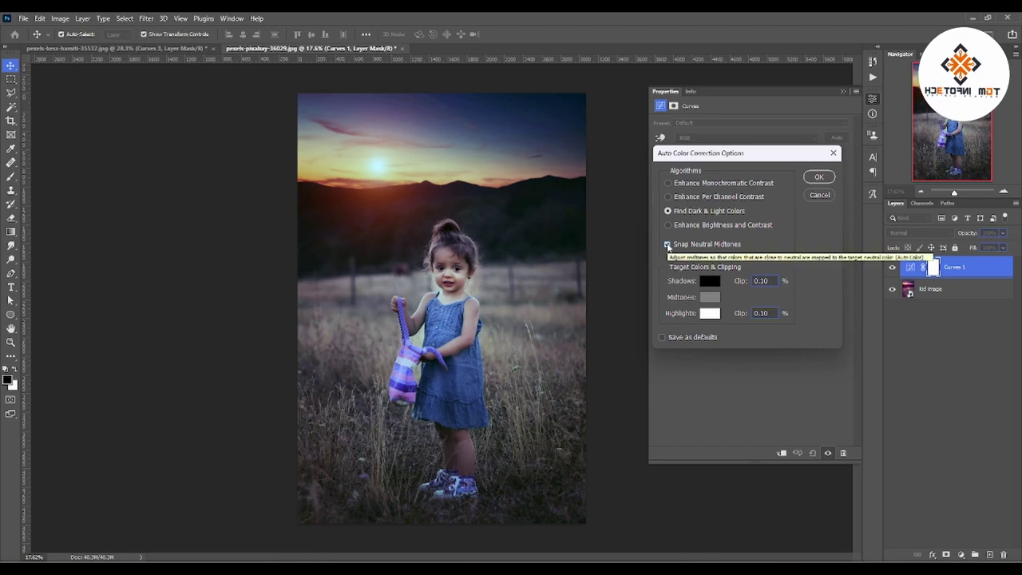
{"action": "left_click", "coordinate": [822, 177]}
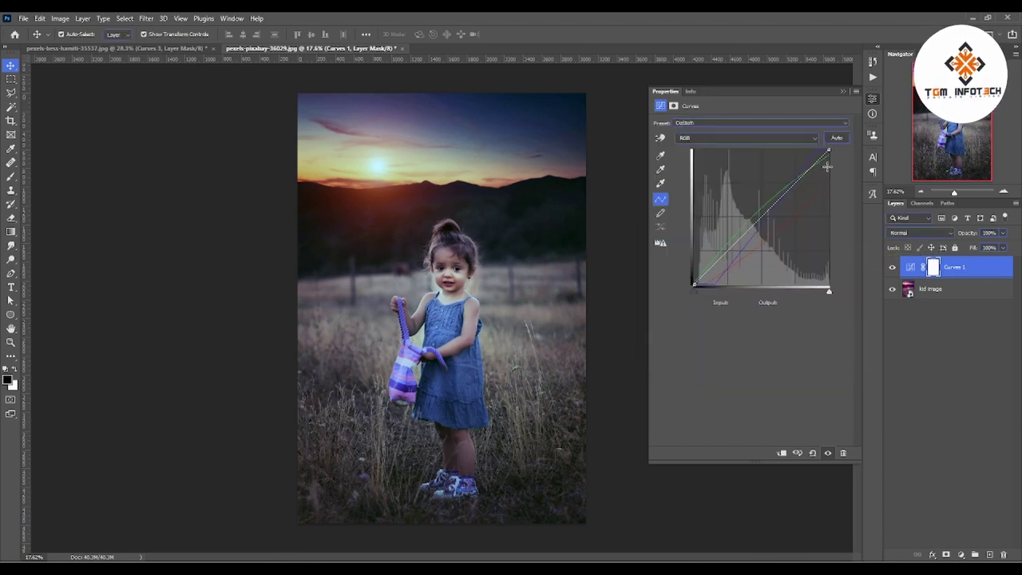
{"action": "left_click", "coordinate": [892, 268]}
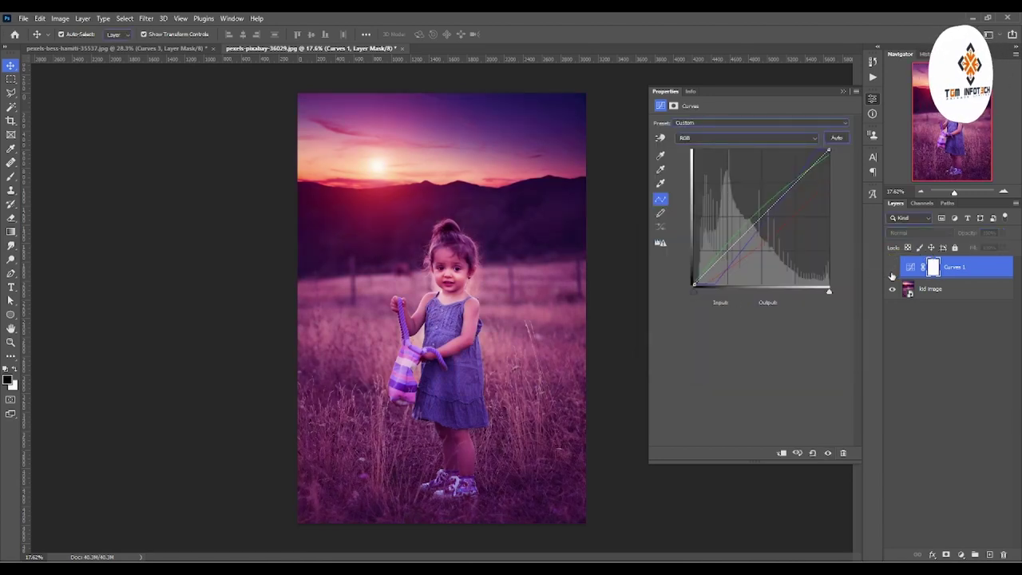
{"action": "left_click", "coordinate": [891, 268]}
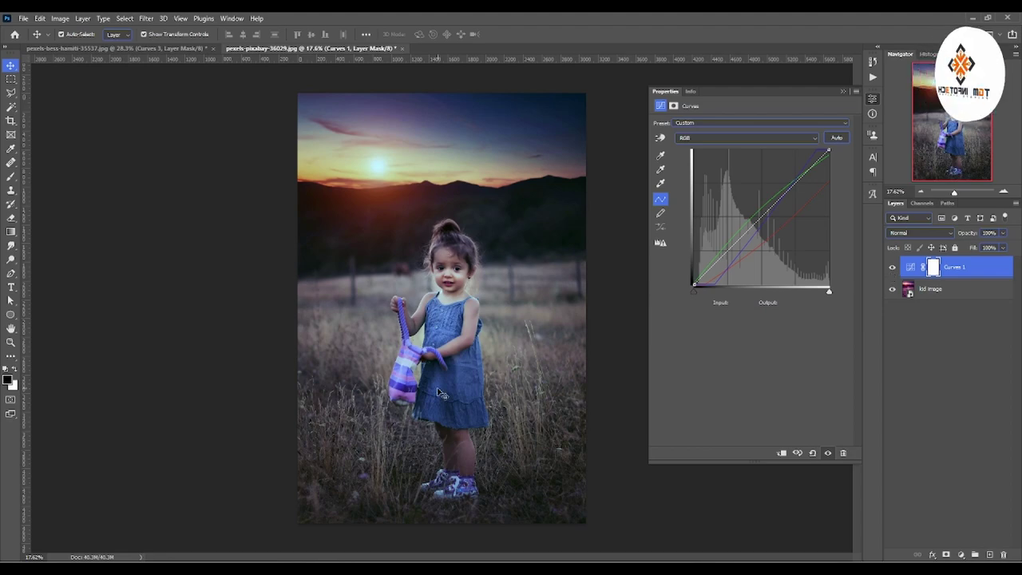
Scroll up and back down, leaving the corrected girl photo unchanged
{"action": "scroll", "coordinate": [469, 410], "scroll_direction": "up", "scroll_amount": 3}
{"action": "scroll", "coordinate": [469, 410], "scroll_direction": "down", "scroll_amount": 1}
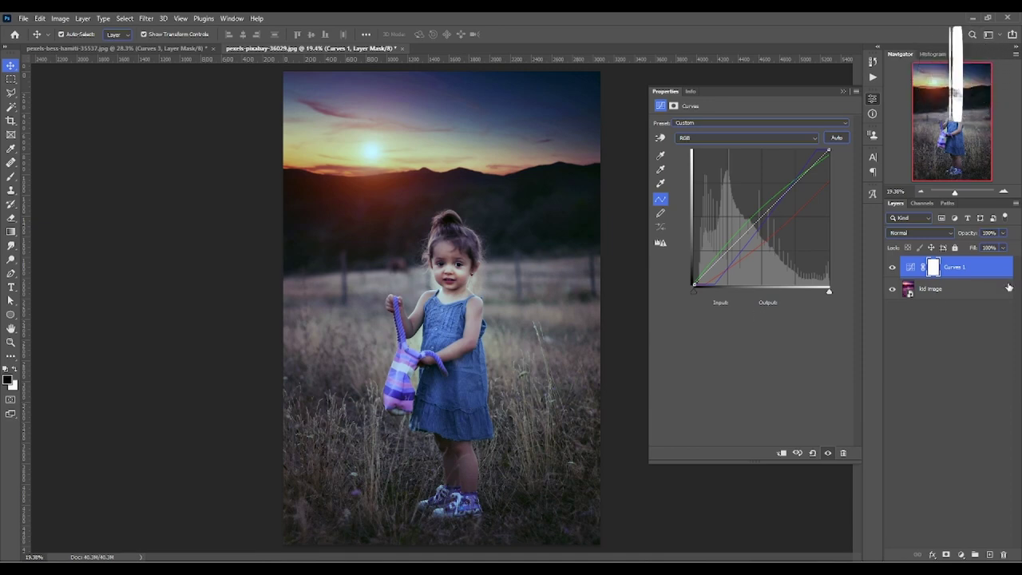
Replace Curves 1 with a fresh default Curves layer and pick the black-point eyedropper
{"action": "key", "text": "Delete"}
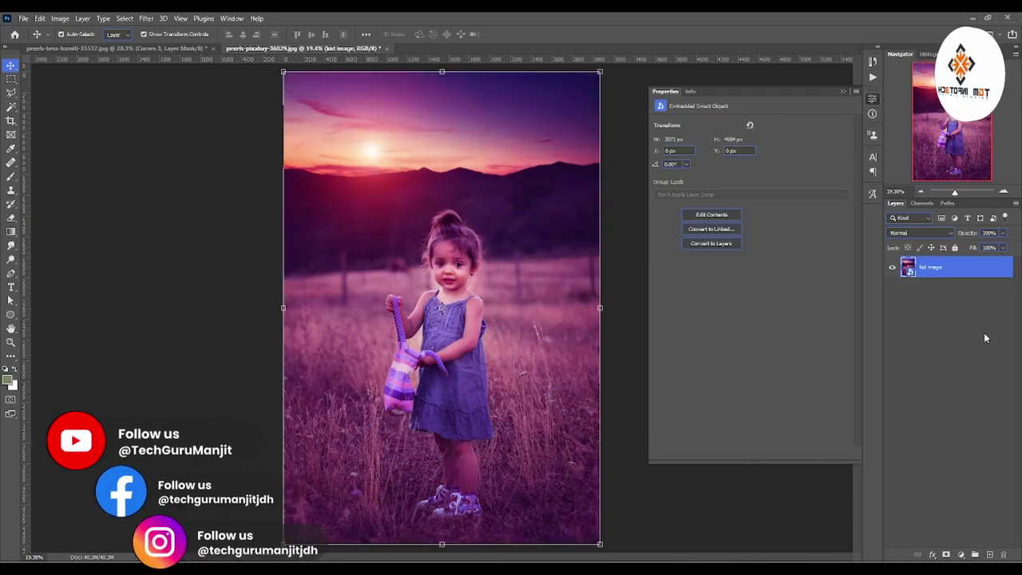
{"action": "left_click", "coordinate": [960, 554]}
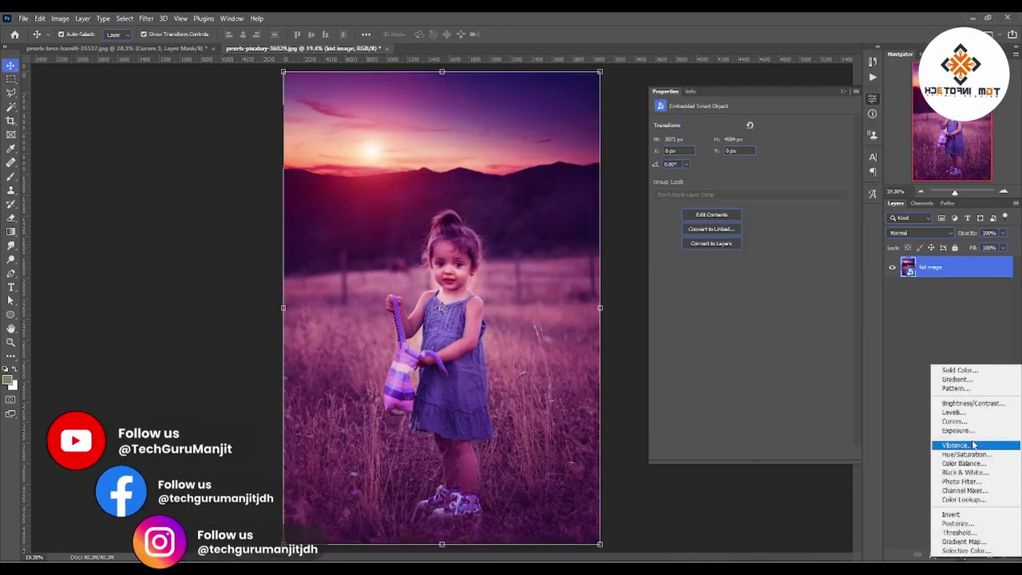
{"action": "left_click", "coordinate": [953, 420]}
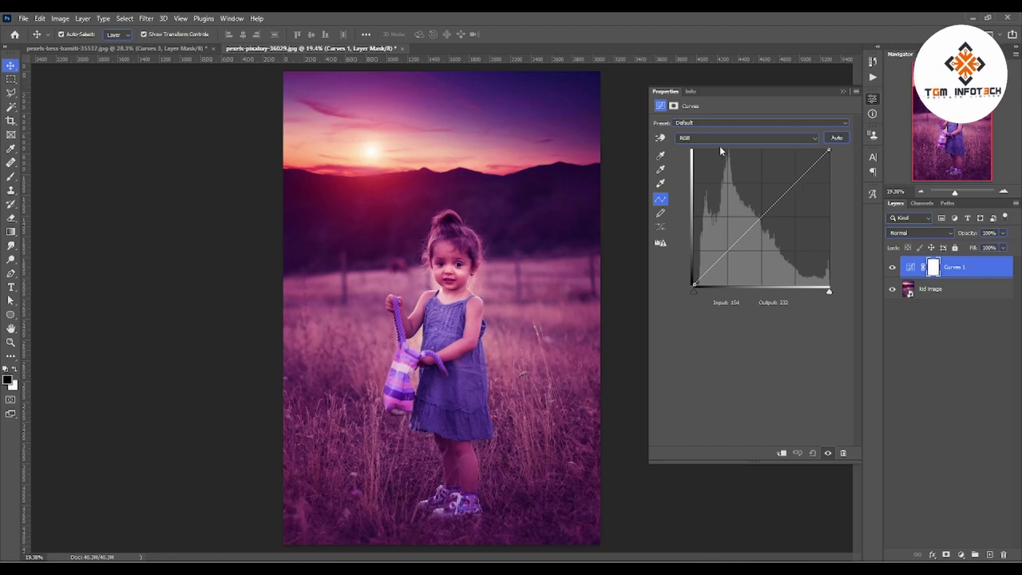
{"action": "left_click", "coordinate": [660, 154]}
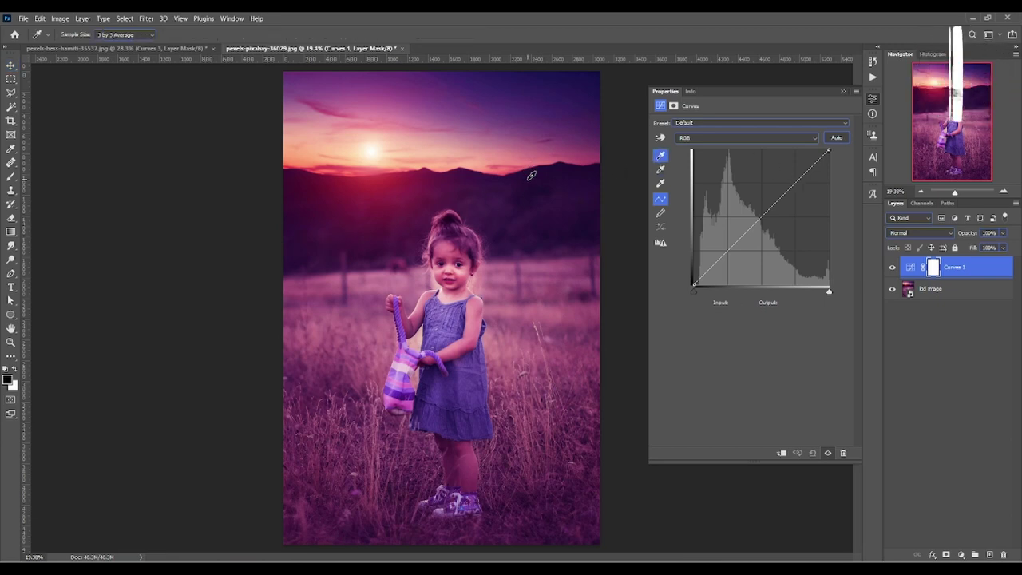
Set the Curves black point by sampling the girl's dark eye
{"action": "scroll", "coordinate": [443, 268], "scroll_direction": "up", "scroll_amount": 2}
{"action": "scroll", "coordinate": [443, 268], "scroll_direction": "up", "scroll_amount": 2}
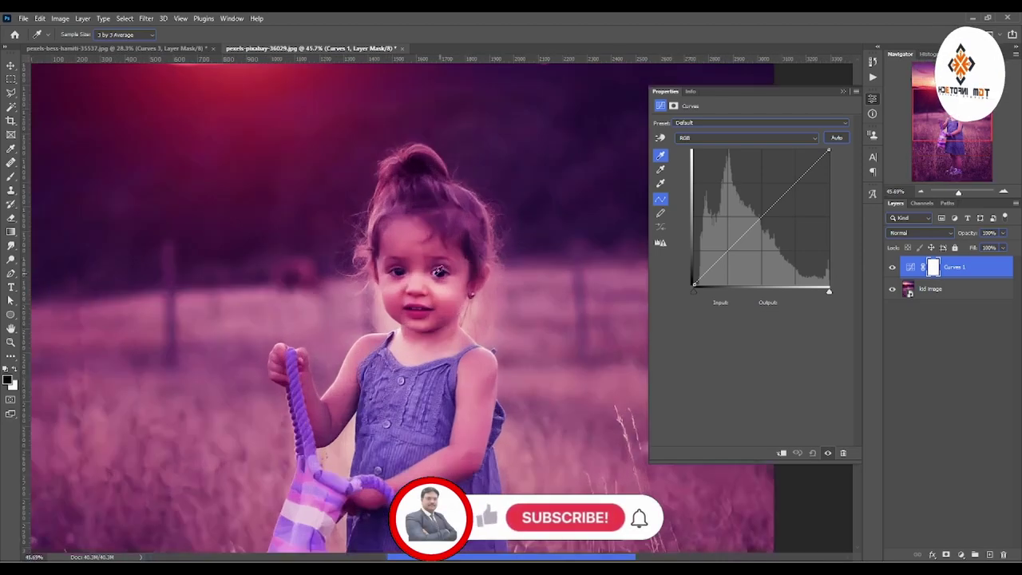
{"action": "scroll", "coordinate": [443, 268], "scroll_direction": "up", "scroll_amount": 2}
{"action": "left_click", "coordinate": [445, 270]}
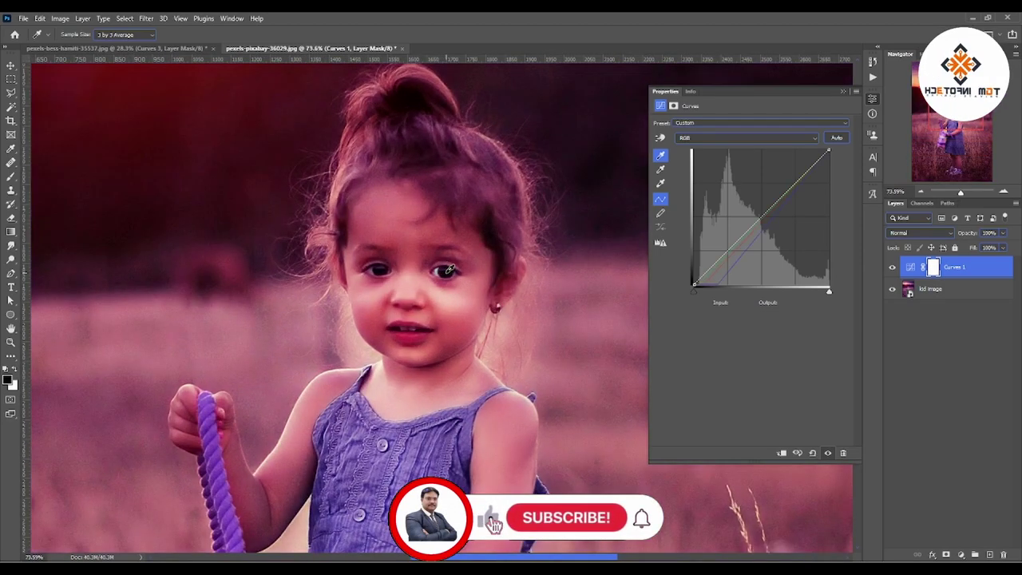
{"action": "scroll", "coordinate": [410, 245], "scroll_direction": "down", "scroll_amount": 2}
{"action": "scroll", "coordinate": [410, 245], "scroll_direction": "down", "scroll_amount": 2}
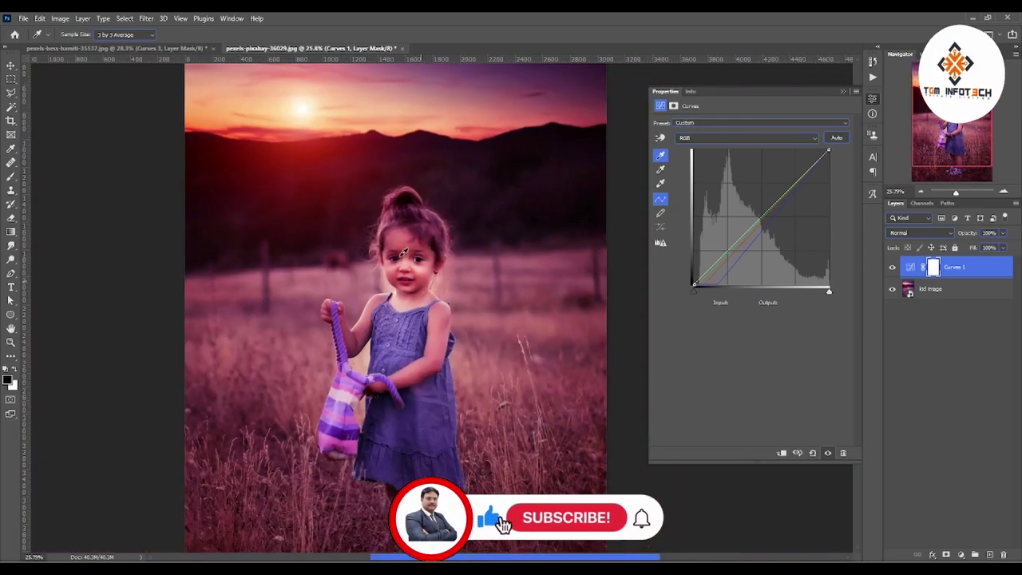
Sample neutral grey points, including the girl's shoulder, to cancel the pink cast
{"action": "left_click", "coordinate": [661, 183]}
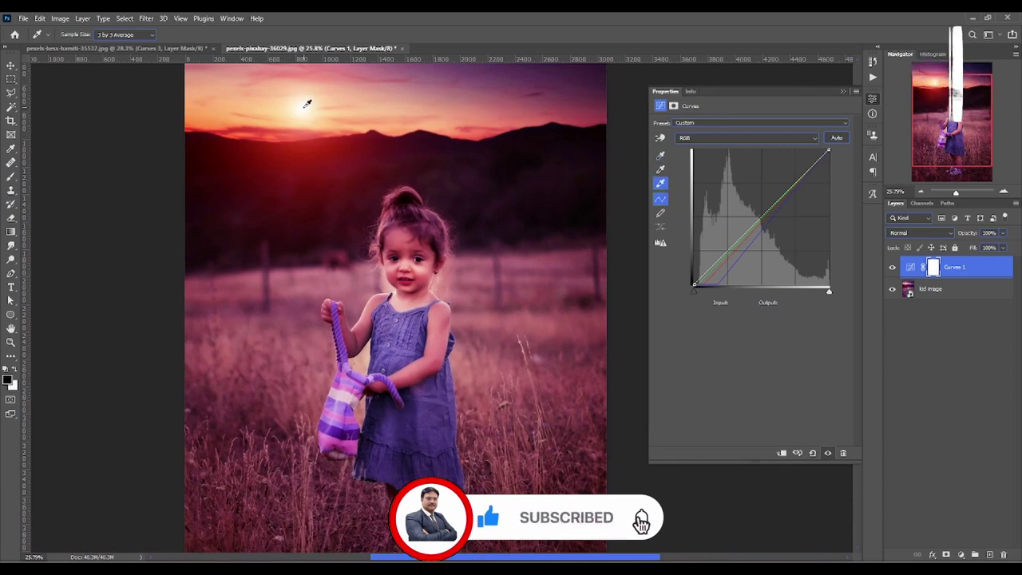
{"action": "left_click", "coordinate": [661, 169]}
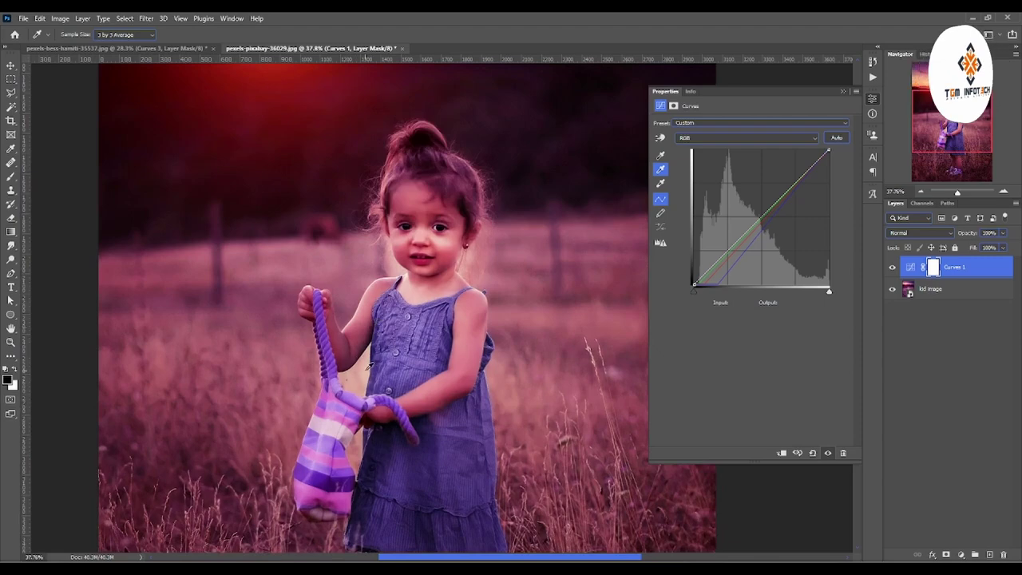
{"action": "left_click", "coordinate": [366, 351]}
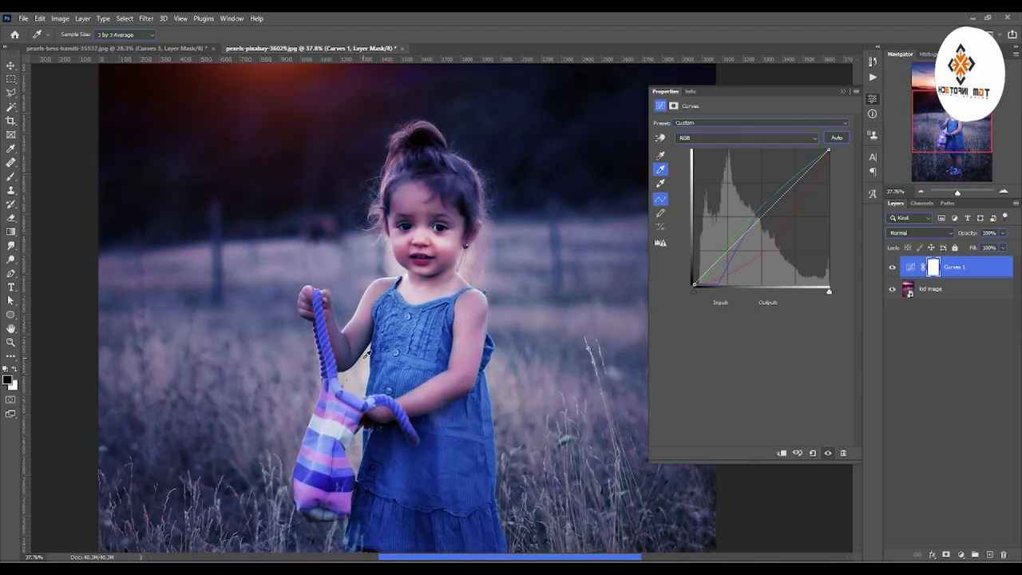
{"action": "key", "text": "ctrl+0"}
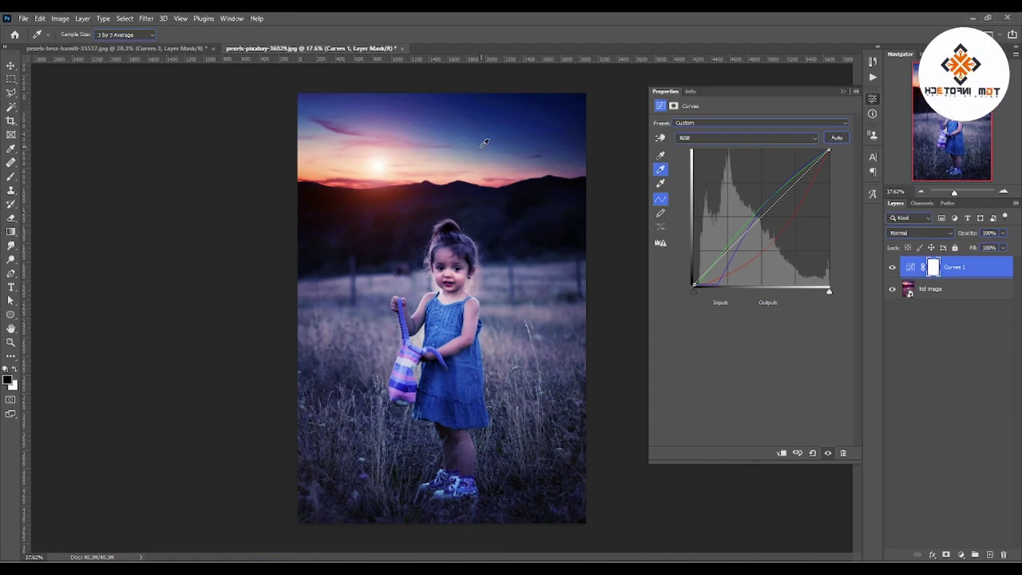
{"action": "scroll", "coordinate": [547, 175], "scroll_direction": "up", "scroll_amount": 1}
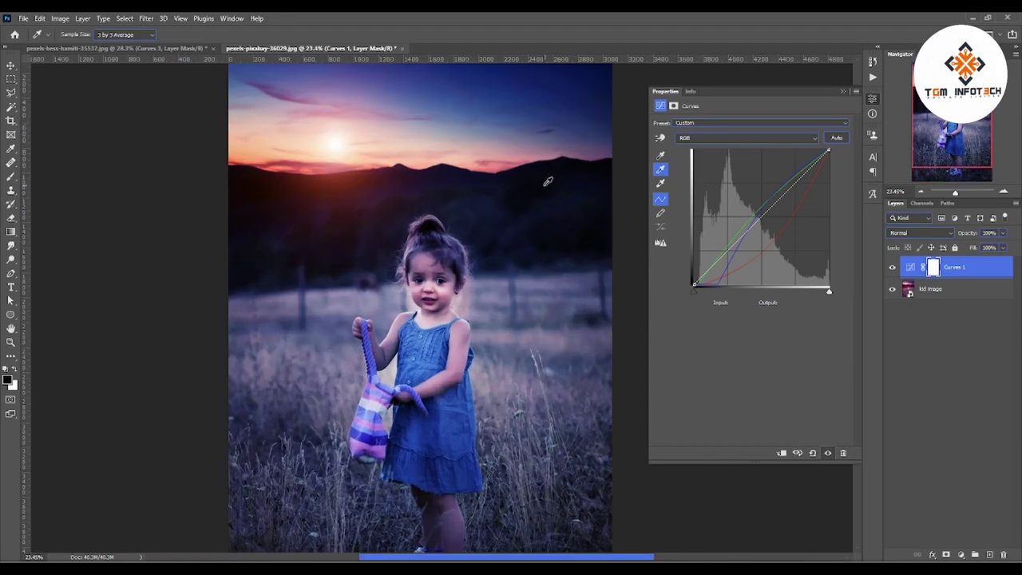
{"action": "scroll", "coordinate": [548, 176], "scroll_direction": "down", "scroll_amount": 1}
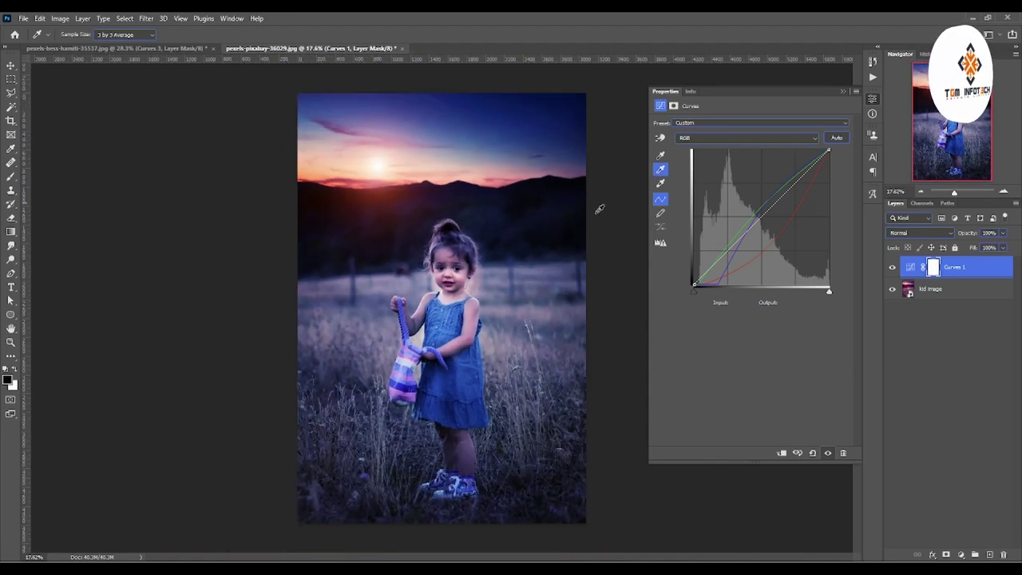
{"action": "left_click", "coordinate": [483, 307]}
Resample neutral grey at several spots until the photo looks natural and warm
{"action": "left_click", "coordinate": [490, 296]}
{"action": "left_click", "coordinate": [484, 292]}
{"action": "left_click", "coordinate": [491, 279]}
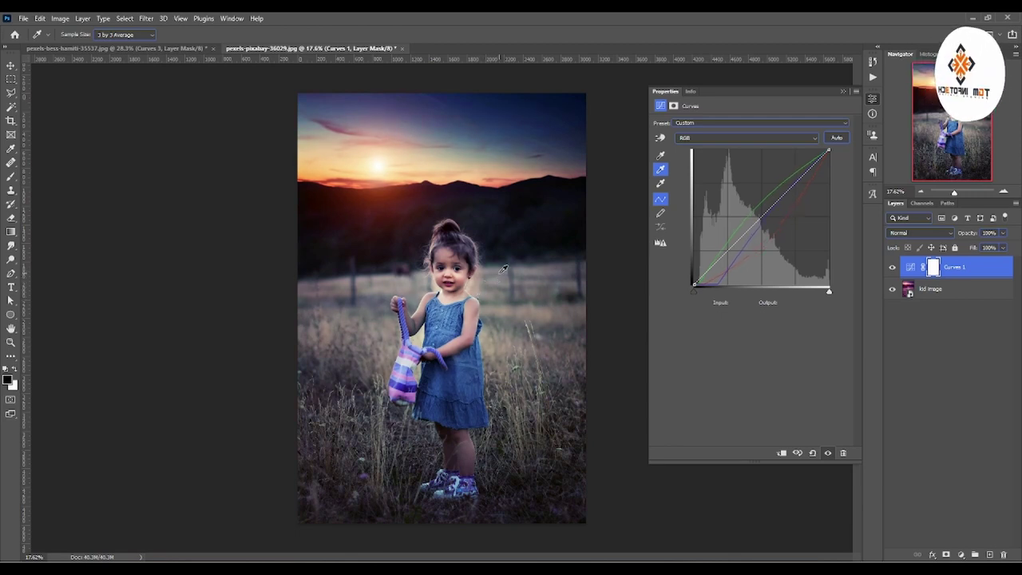
{"action": "scroll", "coordinate": [503, 269], "scroll_direction": "up", "scroll_amount": 3, "text": "alt"}
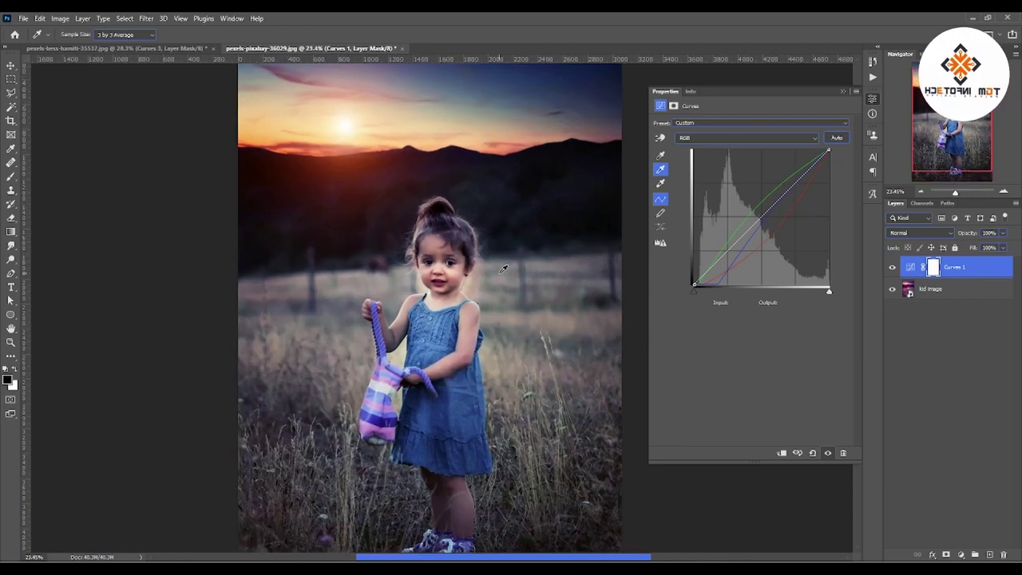
{"action": "scroll", "coordinate": [503, 269], "scroll_direction": "down", "scroll_amount": 1, "text": "alt"}
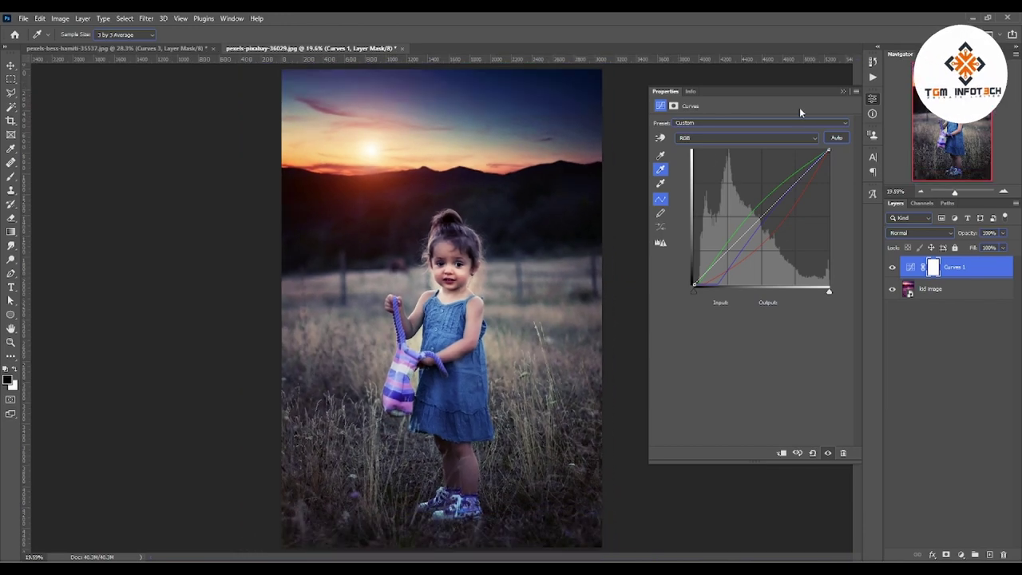
Collapse the Curves properties and toggle Curves 1 off and on to compare
{"action": "left_click", "coordinate": [842, 91]}
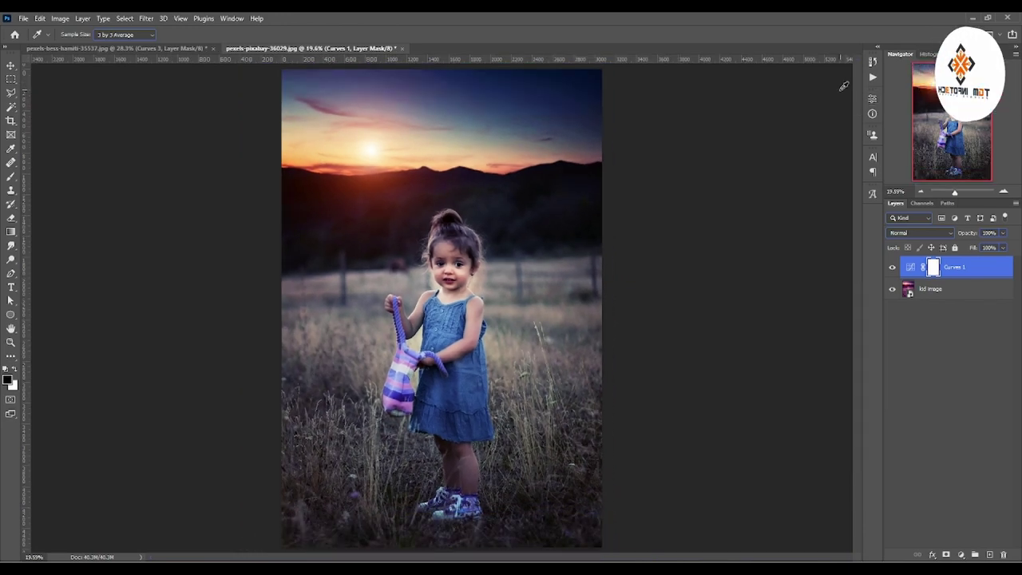
{"action": "left_click", "coordinate": [892, 270]}
{"action": "left_click", "coordinate": [893, 270]}
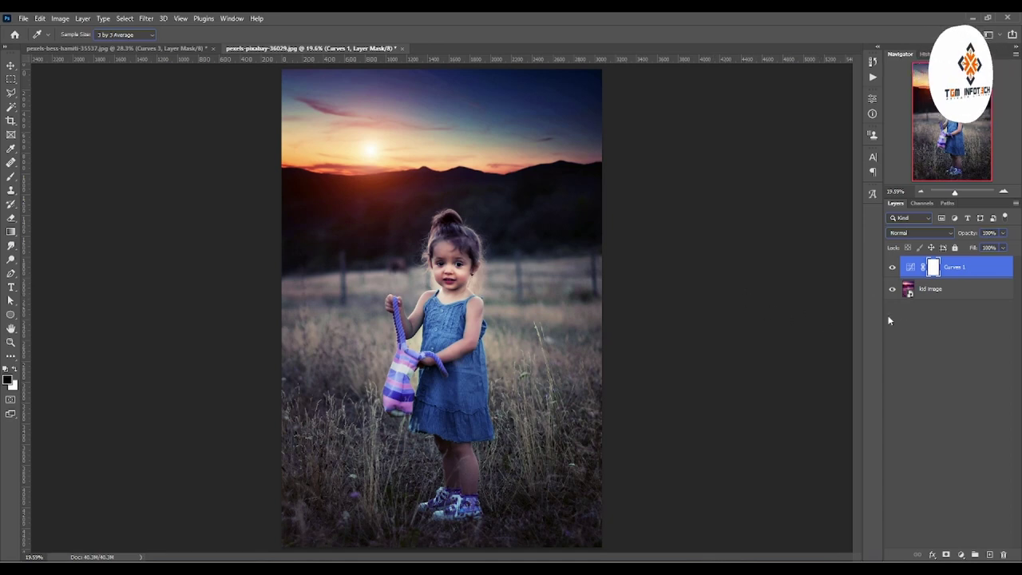
Reopen Curves 1 and raise a midtone point on the composite RGB curve
{"action": "double_click", "coordinate": [910, 267]}
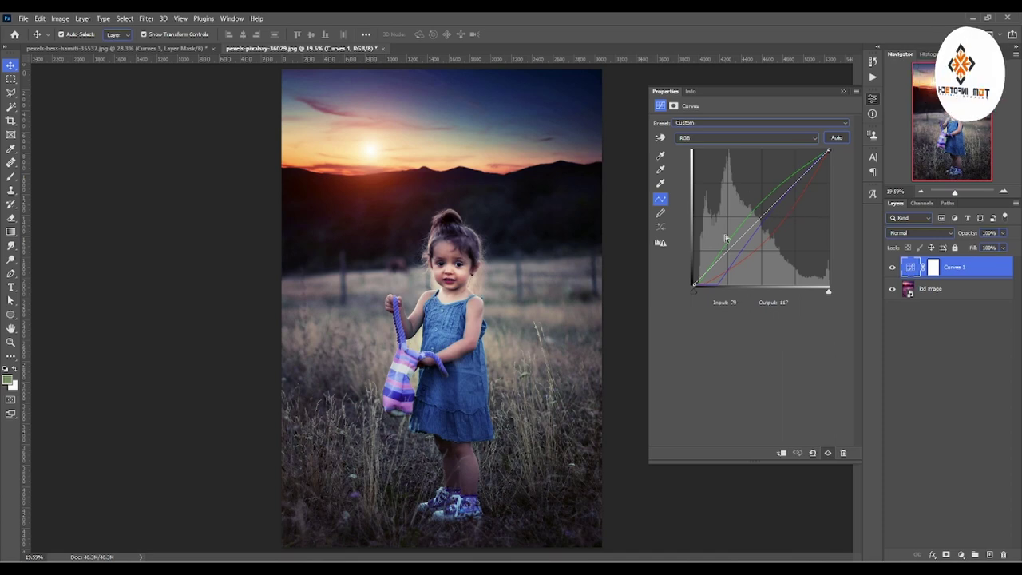
{"action": "left_click", "coordinate": [730, 136]}
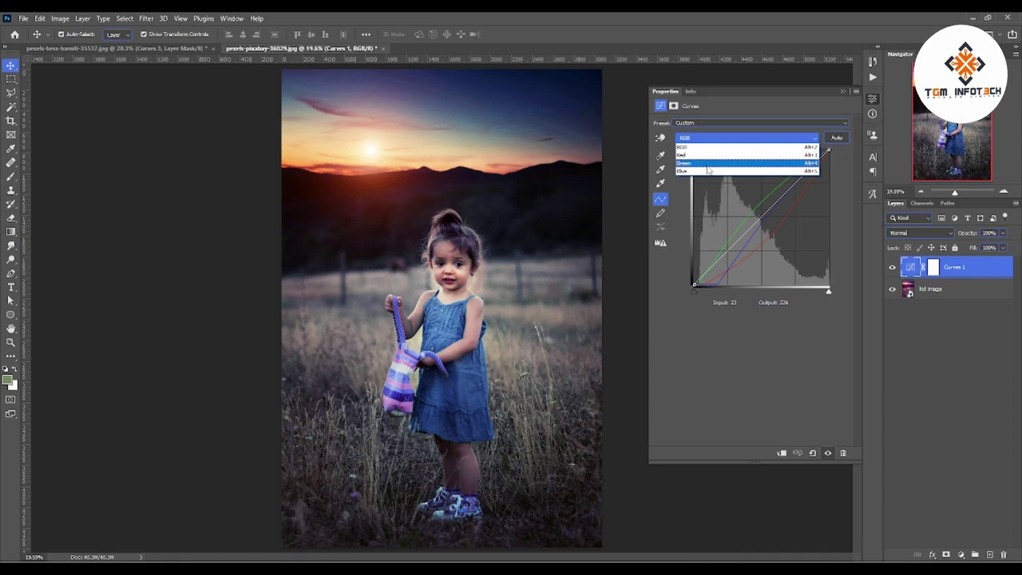
{"action": "left_click", "coordinate": [710, 149]}
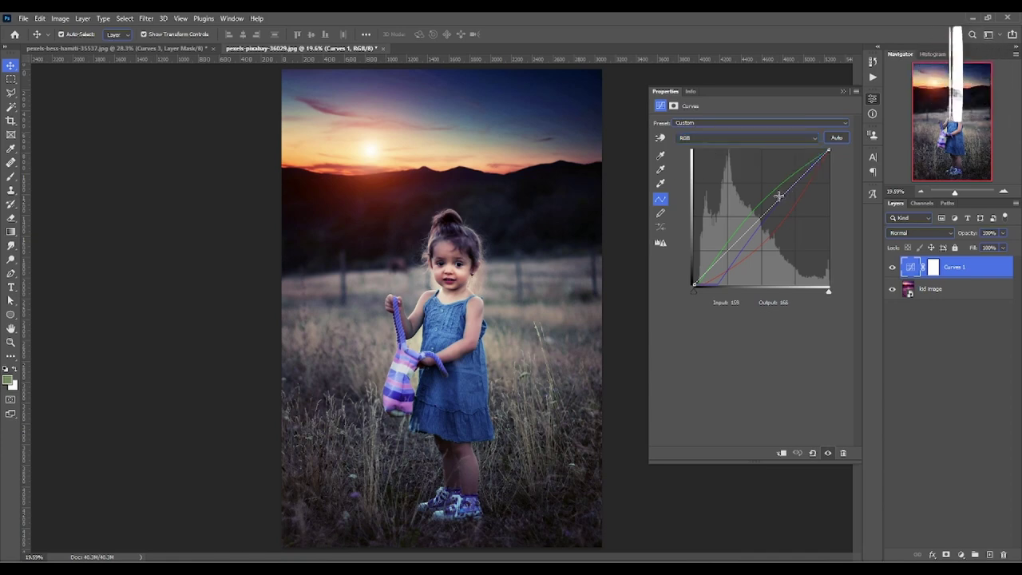
{"action": "left_click_drag", "start_coordinate": [764, 216], "coordinate": [755, 206]}
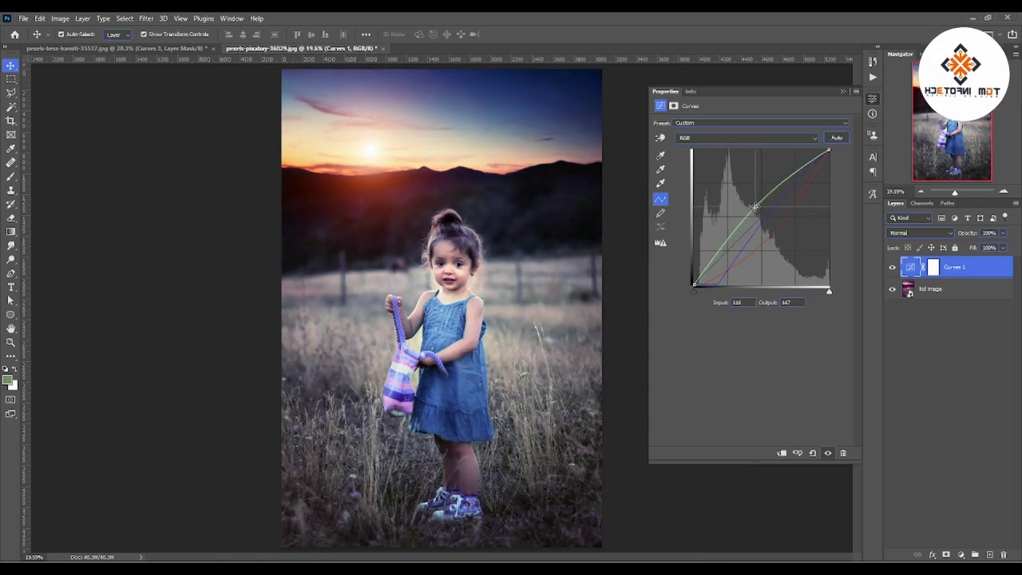